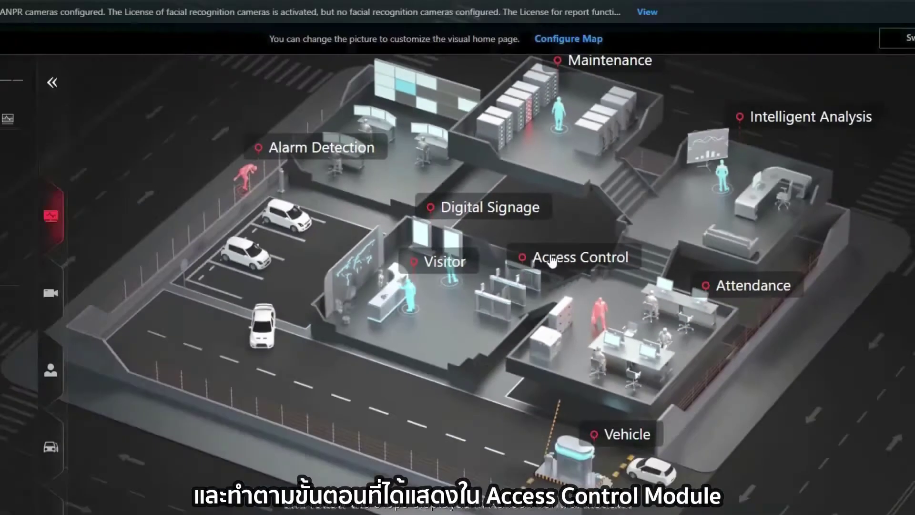
# - From the Access Control overview, launch the Access Control setup wizard from the Wizard list
pyautogui.click(551, 261)
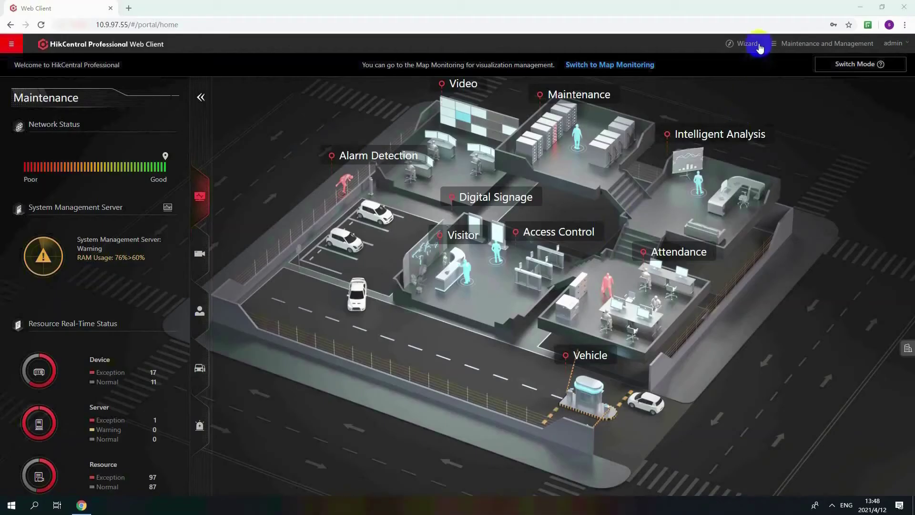
pyautogui.click(491, 105)
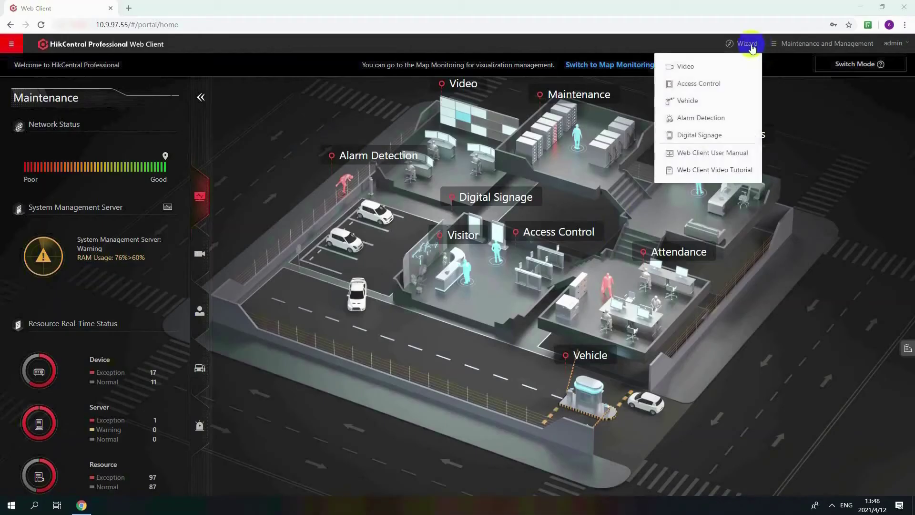
pyautogui.click(716, 88)
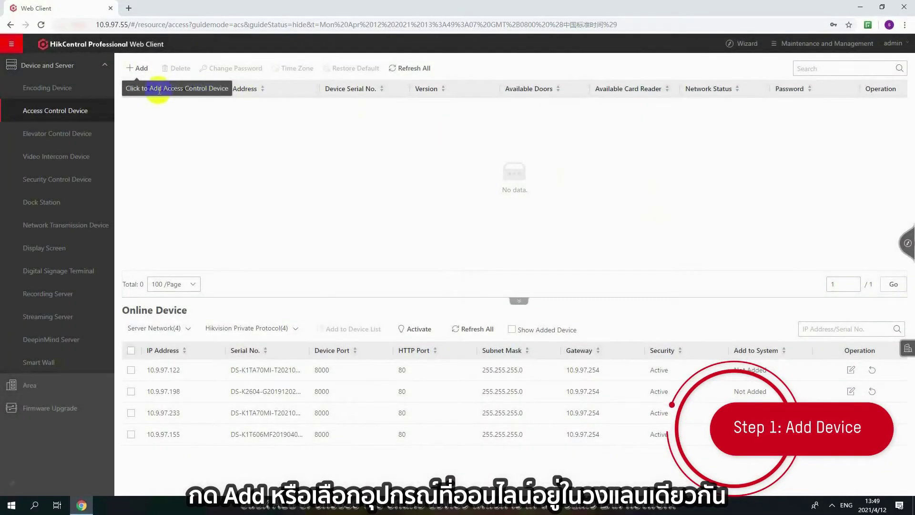
# - Select the online device at 10.9.97.198, name it K2604 TEST and enter its password
pyautogui.click(131, 391)
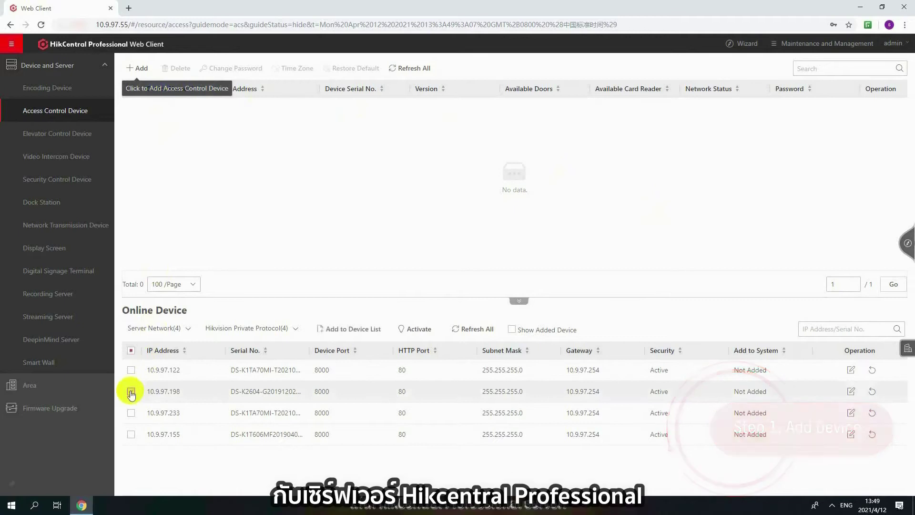
pyautogui.click(339, 328)
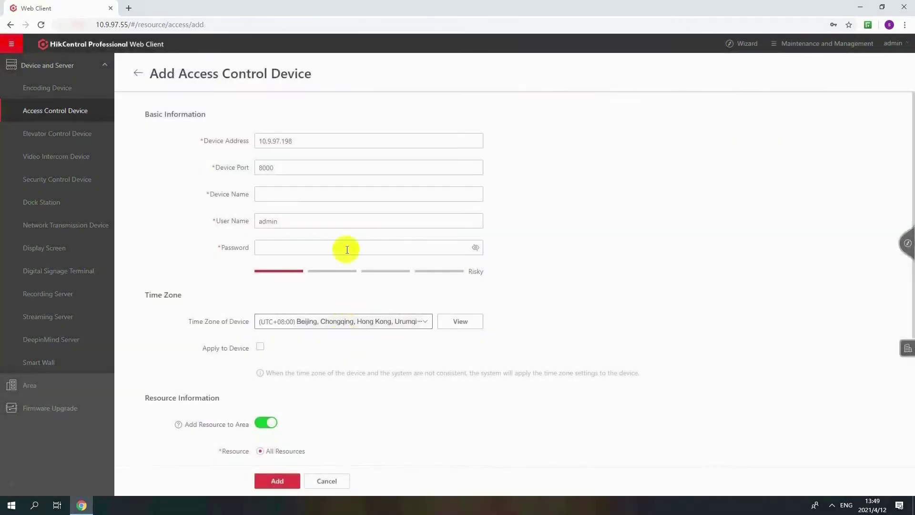
pyautogui.click(338, 197)
pyautogui.write('K2604 TEST')
pyautogui.click(332, 246)
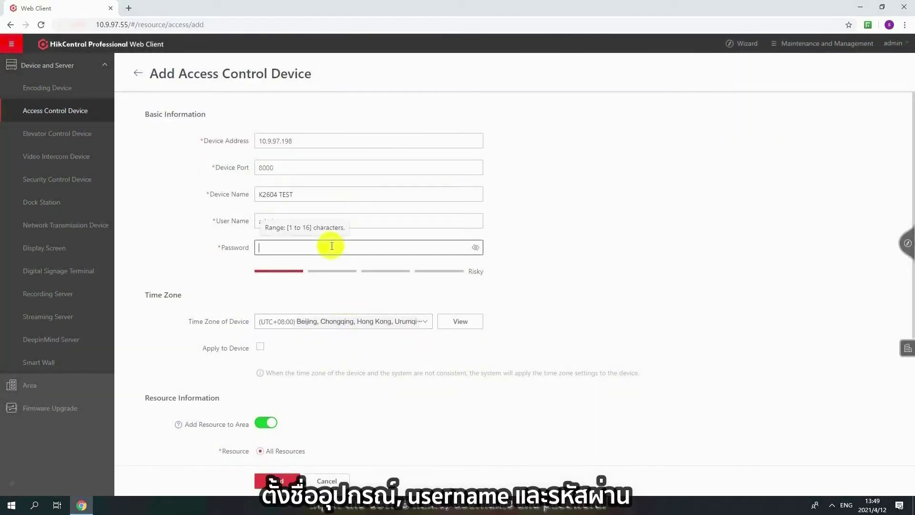
pyautogui.write('5')
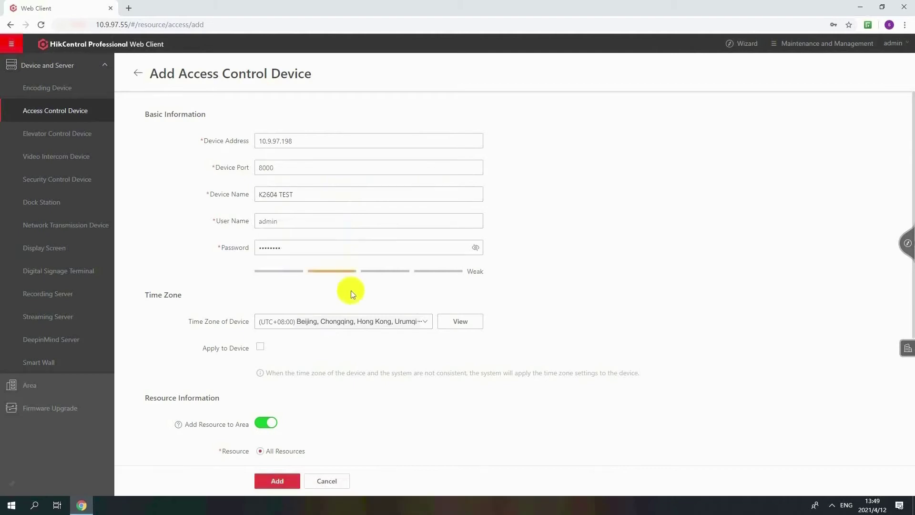
# - Add the device with all resources and restored default settings, confirming the restore
pyautogui.scroll(-2, 351, 290)
pyautogui.scroll(-2, 350, 290)
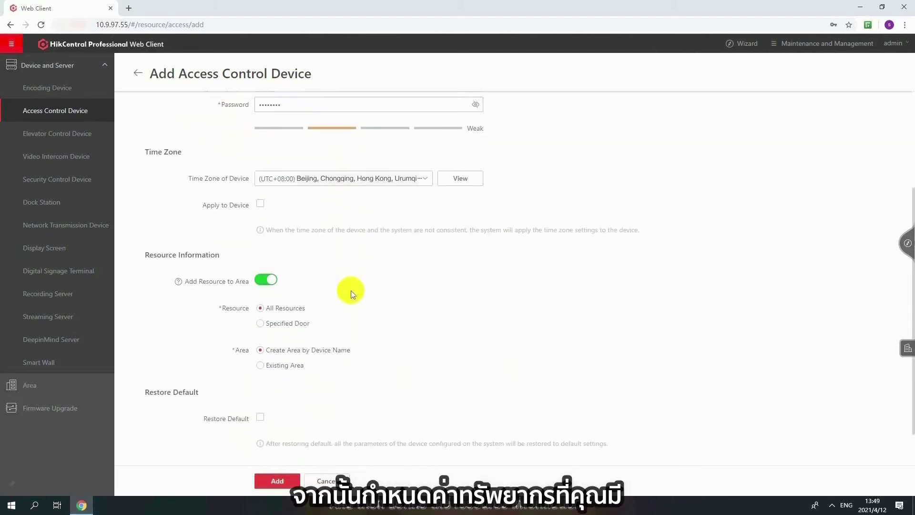
pyautogui.click(285, 290)
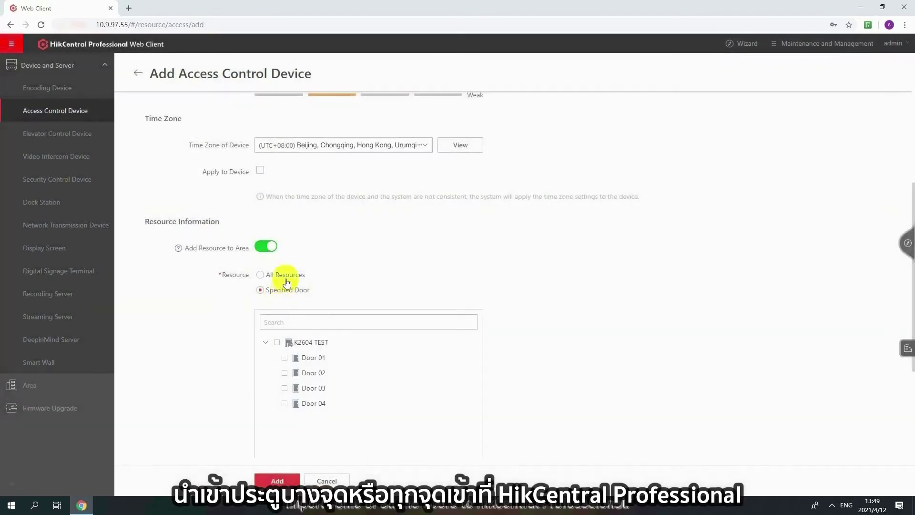
pyautogui.click(287, 281)
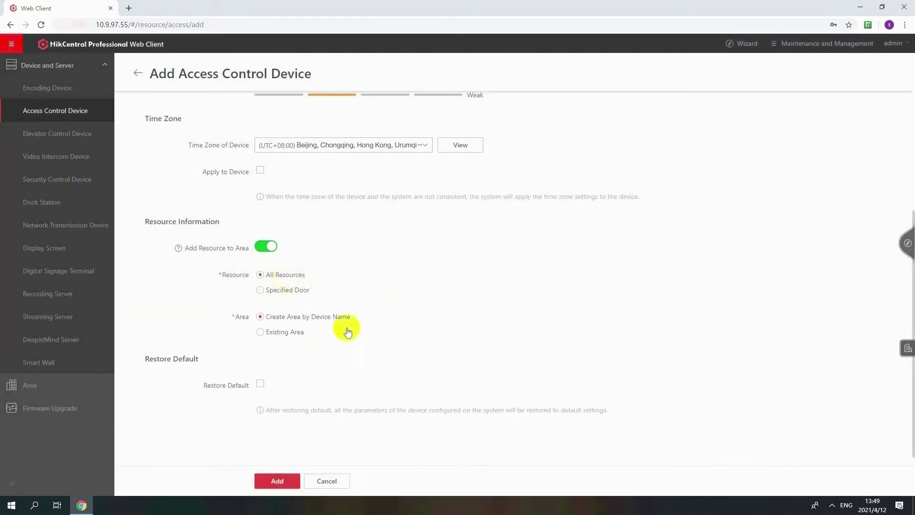
pyautogui.click(262, 384)
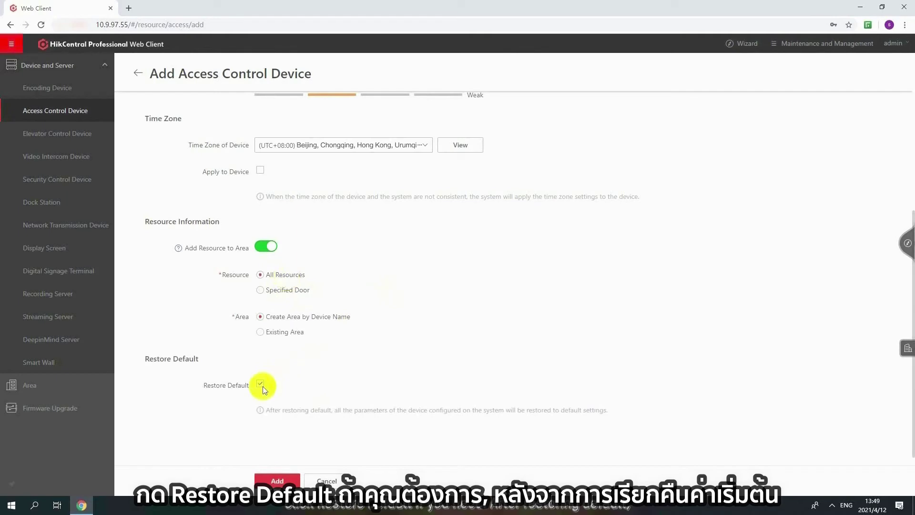
pyautogui.click(278, 479)
pyautogui.click(468, 292)
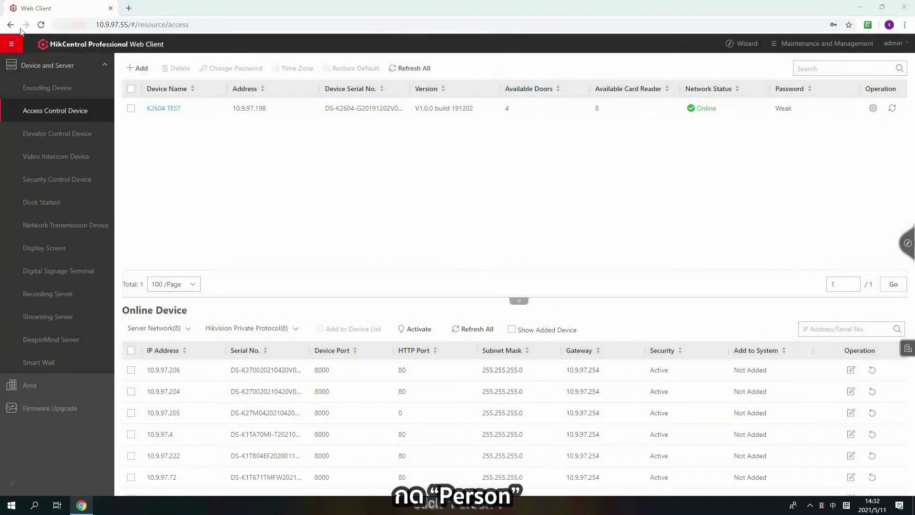
# - Choose Person > Import an Excel File, then download the person template and open it in Excel
pyautogui.click(13, 45)
pyautogui.click(31, 145)
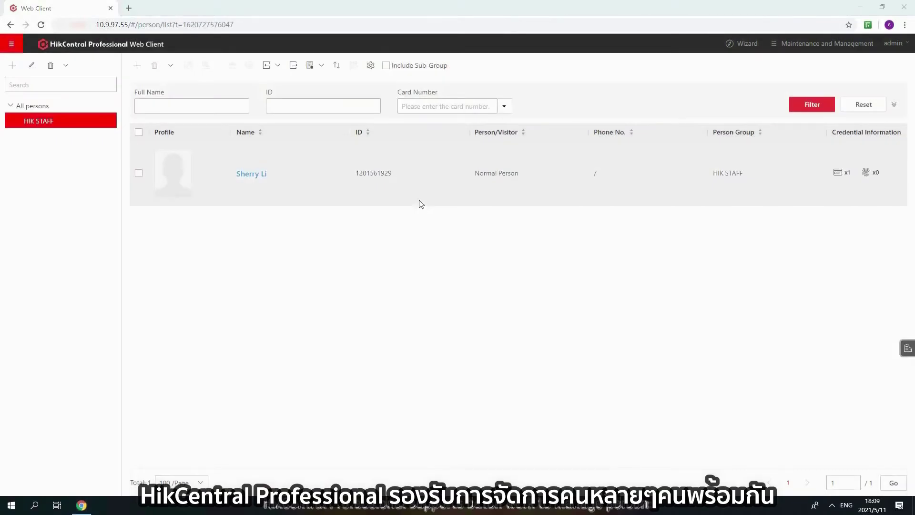
pyautogui.click(279, 69)
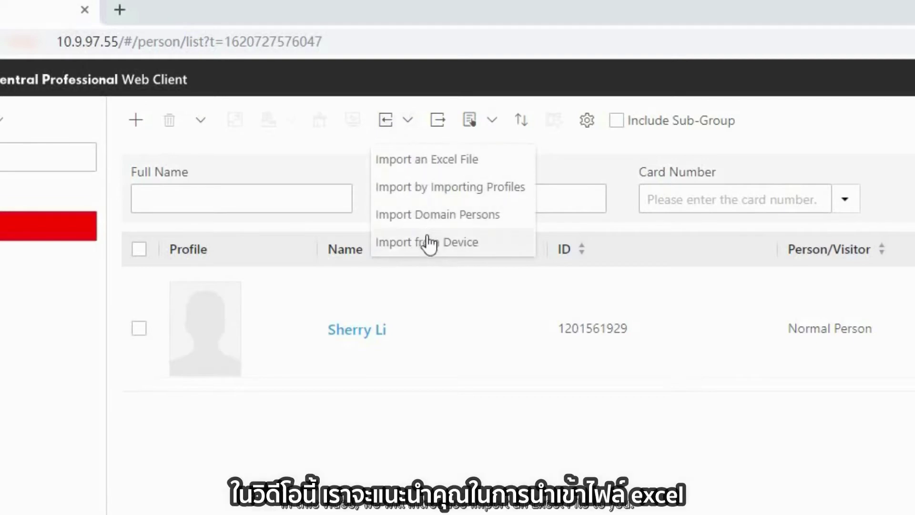
pyautogui.click(431, 164)
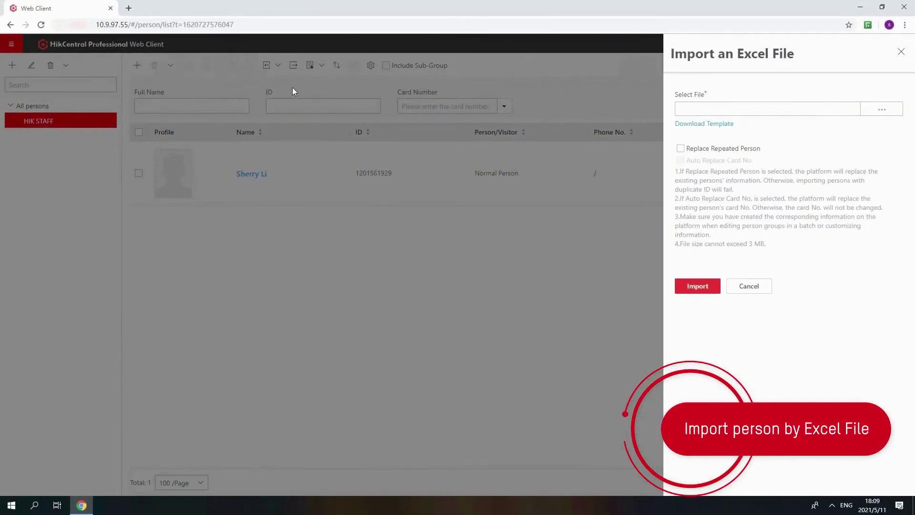
pyautogui.click(716, 125)
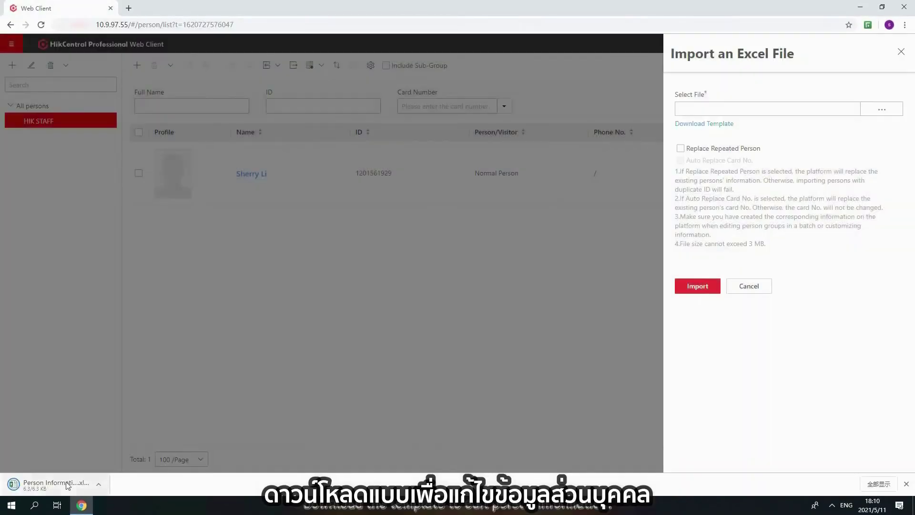
pyautogui.click(66, 481)
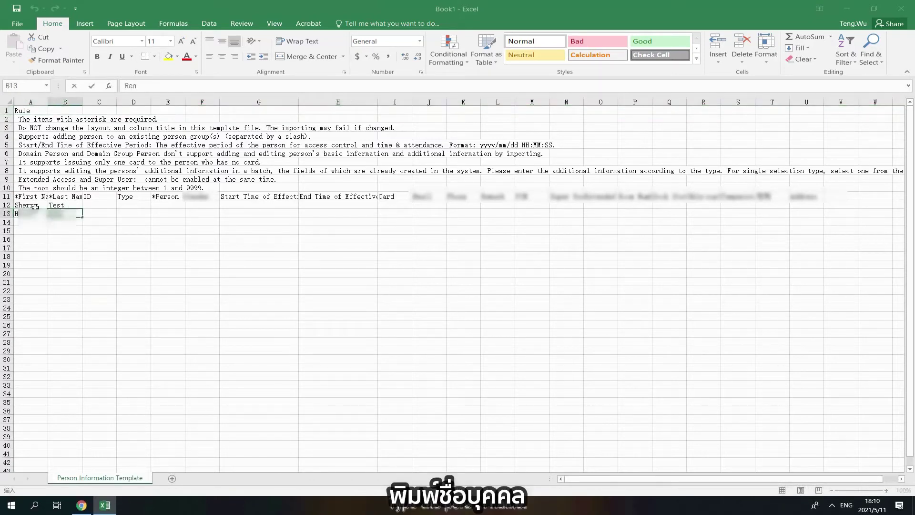
# - Finish the person names and fill All persons/TEST into cells E12 through E14
pyautogui.write('Tr')
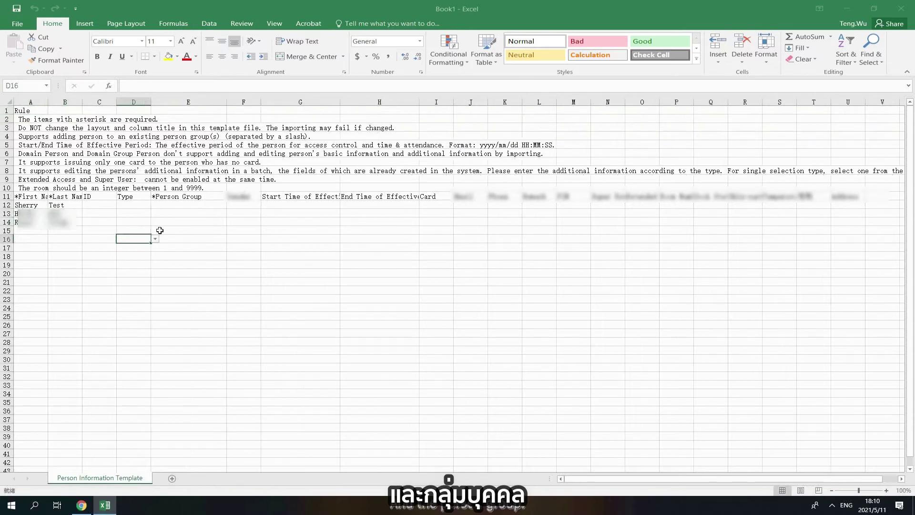
pyautogui.click(178, 205)
pyautogui.write('All persons/TES')
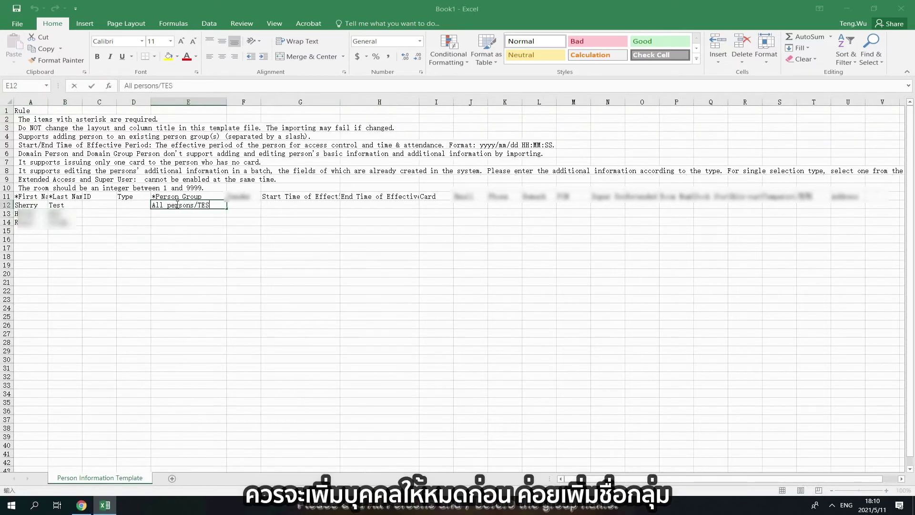
pyautogui.write('T')
pyautogui.press('Return')
pyautogui.click(191, 205)
pyautogui.moveTo(227, 209); pyautogui.dragTo(227, 225)
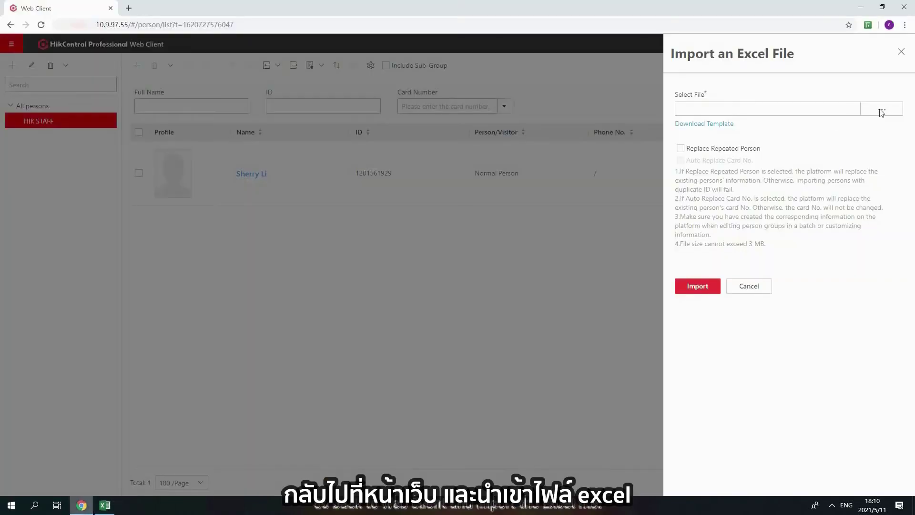
# - Import the filled-in .xlsx template and view the three persons in the TEST group
pyautogui.click(882, 108)
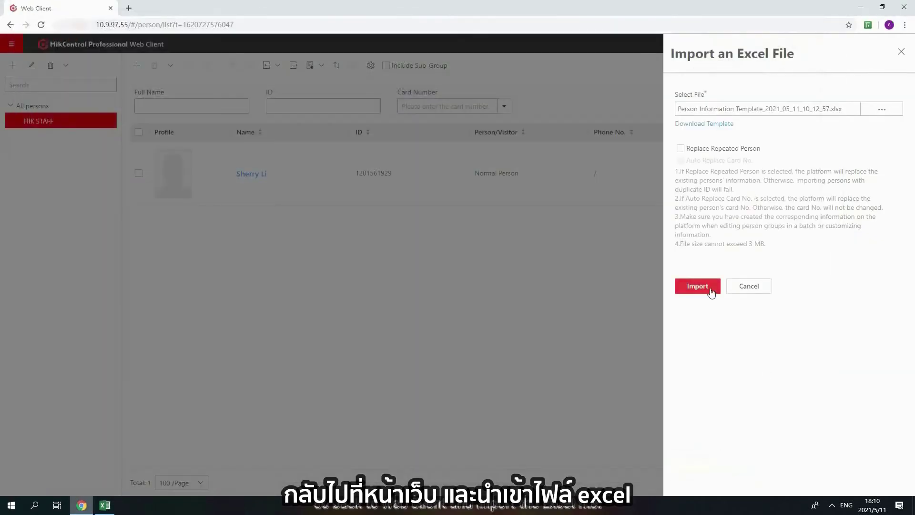
pyautogui.click(710, 289)
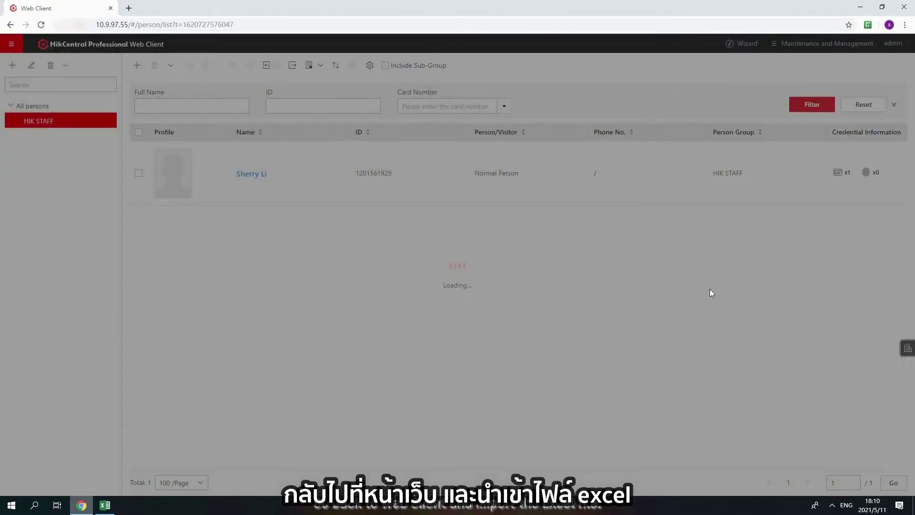
pyautogui.click(630, 343)
pyautogui.click(63, 133)
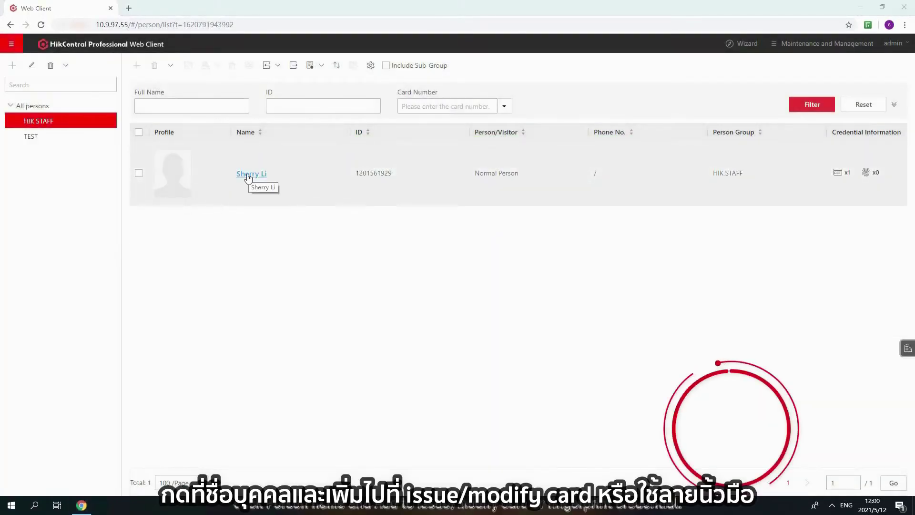
# - Edit the first HIK STAFF person's profile and add a second card credential entry
pyautogui.click(247, 176)
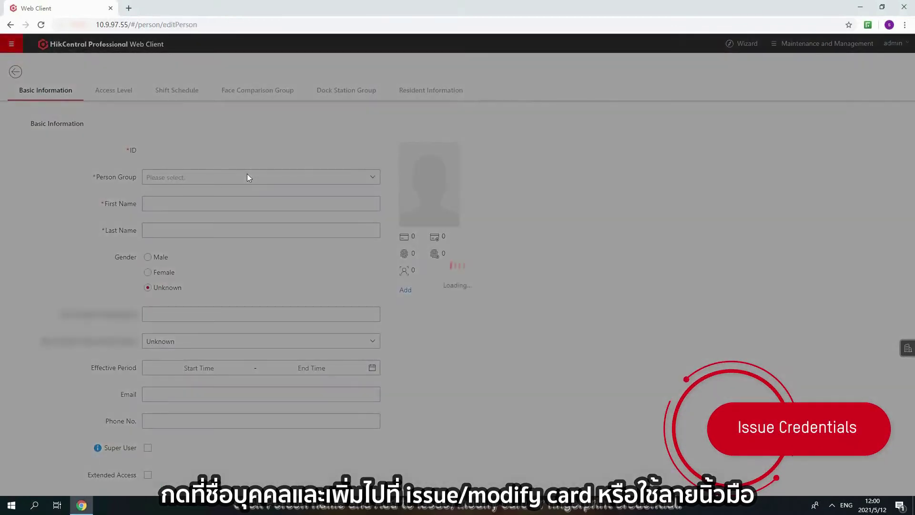
pyautogui.click(405, 291)
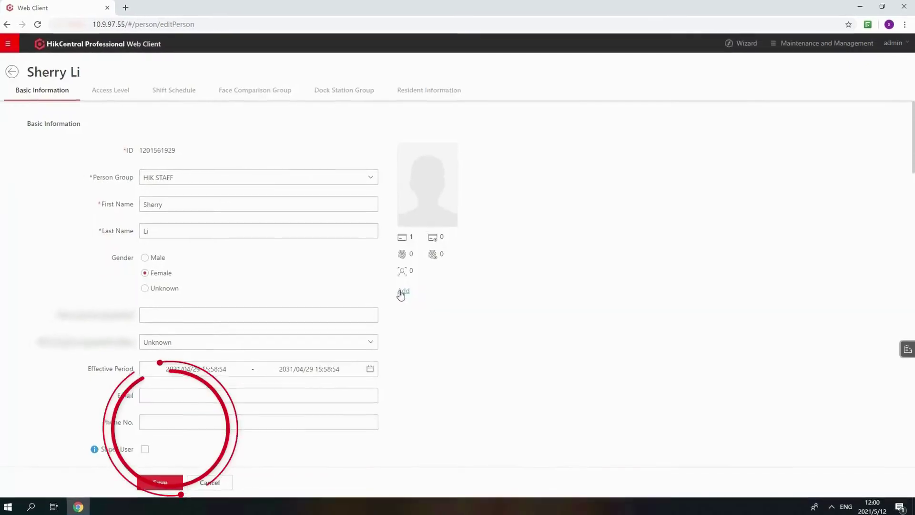
pyautogui.click(402, 293)
pyautogui.click(642, 224)
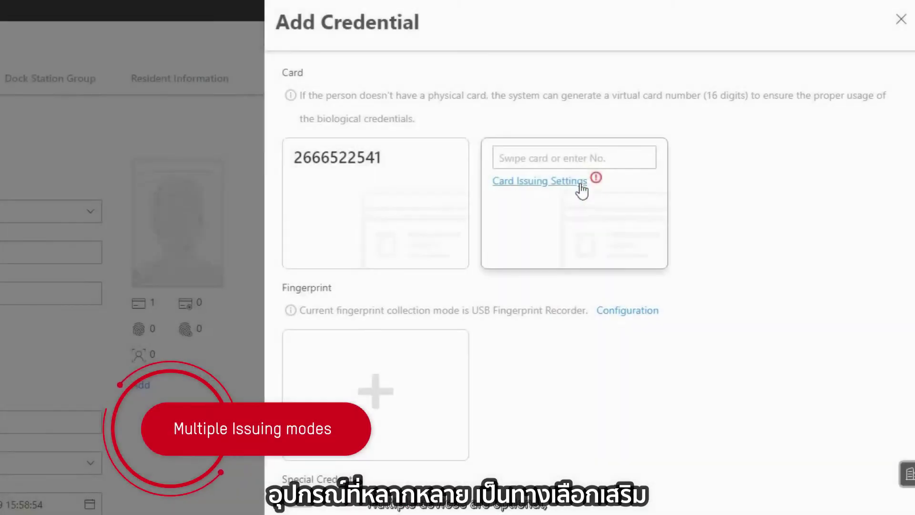
# - Set card issuing to Card Reader at Door 01_2604, then save the new card credential
pyautogui.click(562, 181)
pyautogui.click(636, 102)
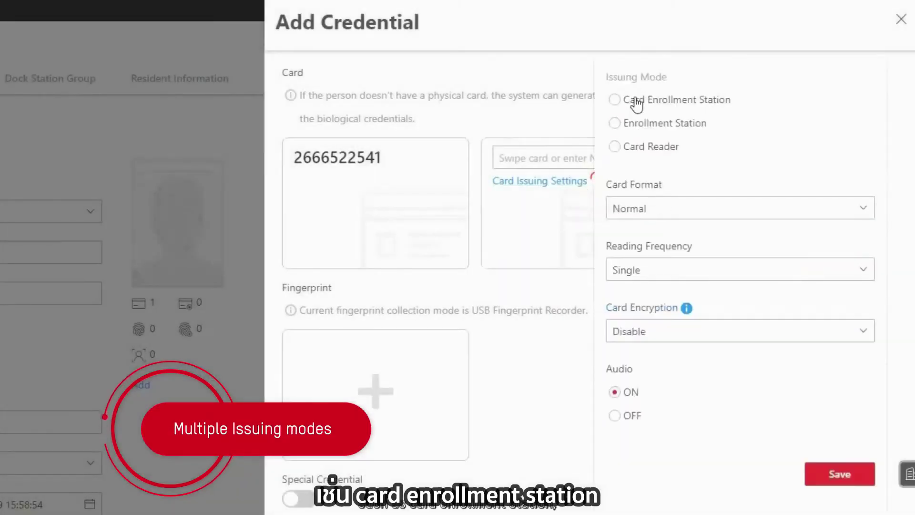
pyautogui.click(645, 125)
pyautogui.click(650, 148)
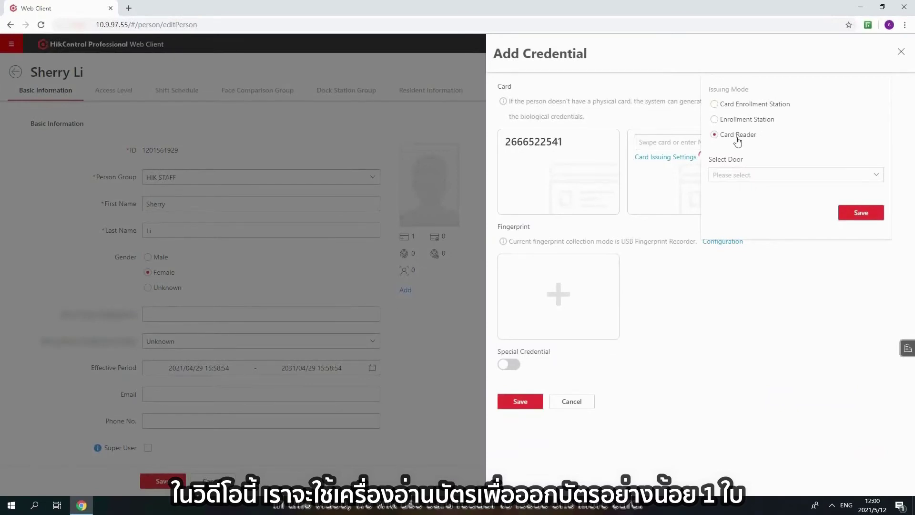
pyautogui.click(779, 173)
pyautogui.click(720, 220)
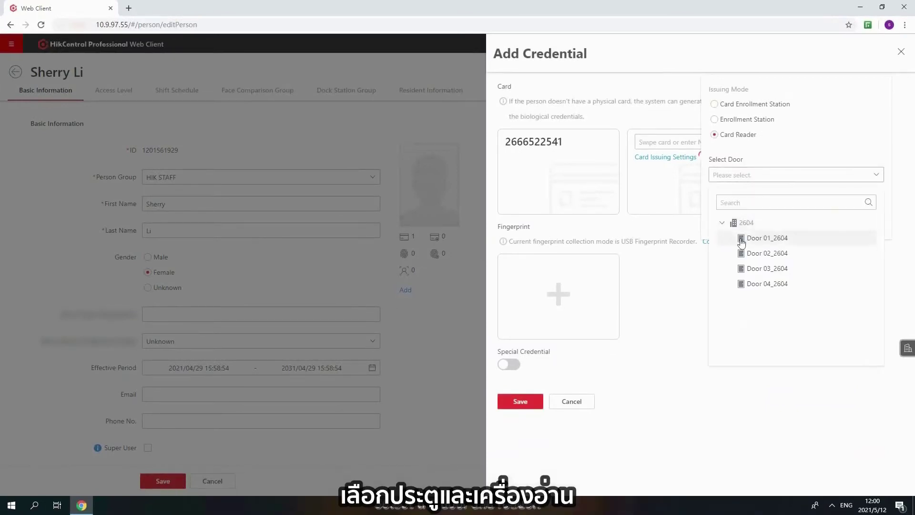
pyautogui.click(749, 241)
pyautogui.click(850, 221)
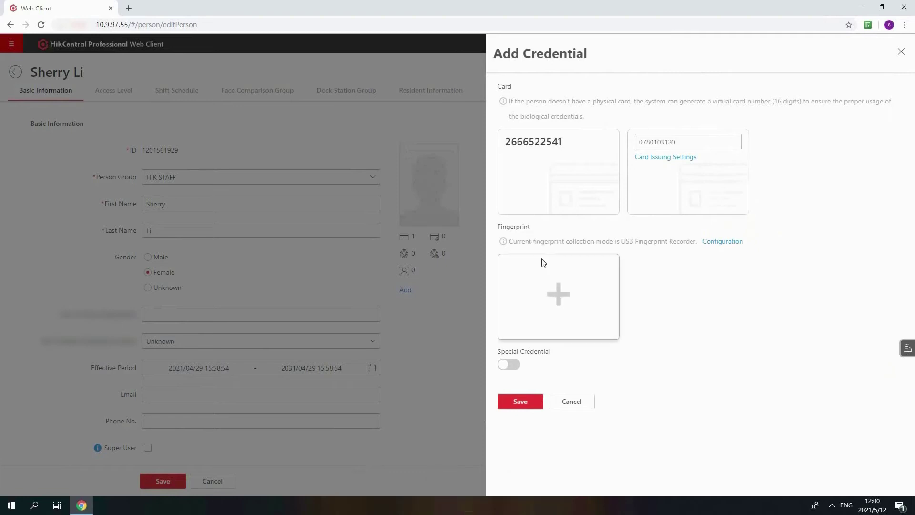
pyautogui.click(523, 400)
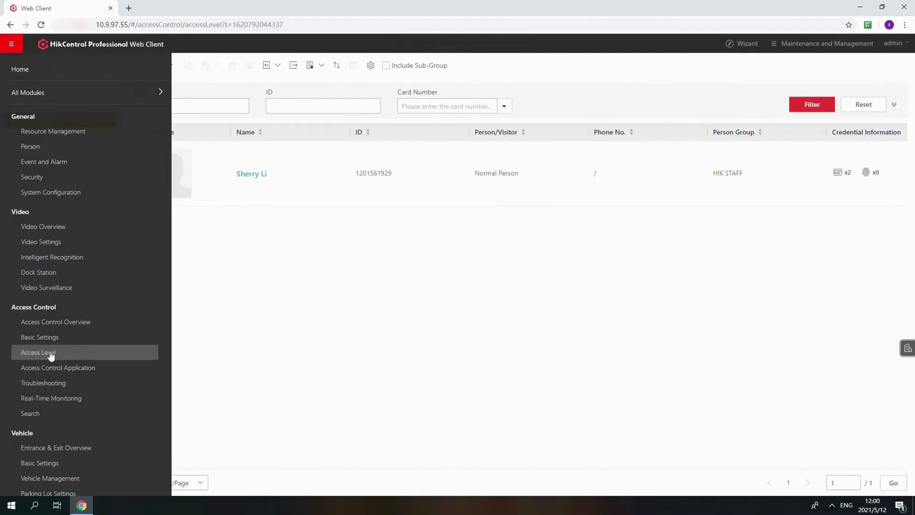
# - Start a new access level TEST LEVEL with Door 01_2604 and Door 02_2604 selected
pyautogui.click(51, 353)
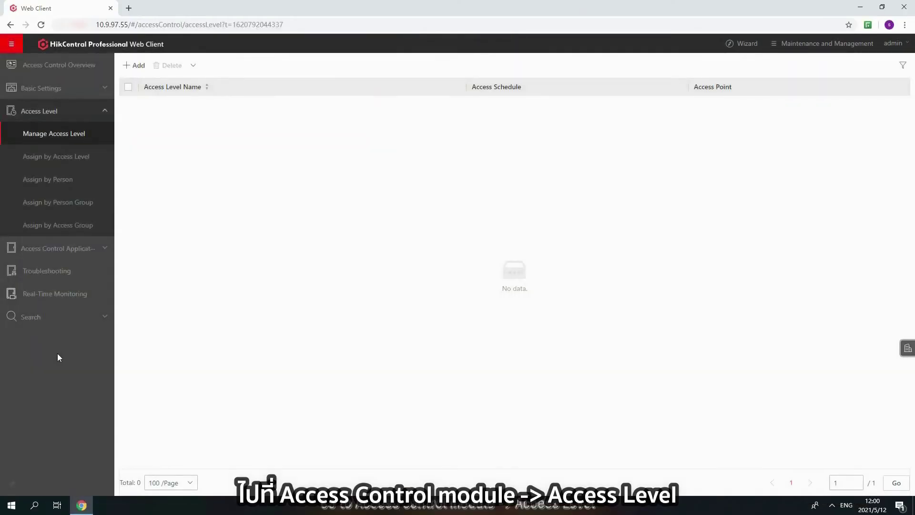
pyautogui.click(127, 68)
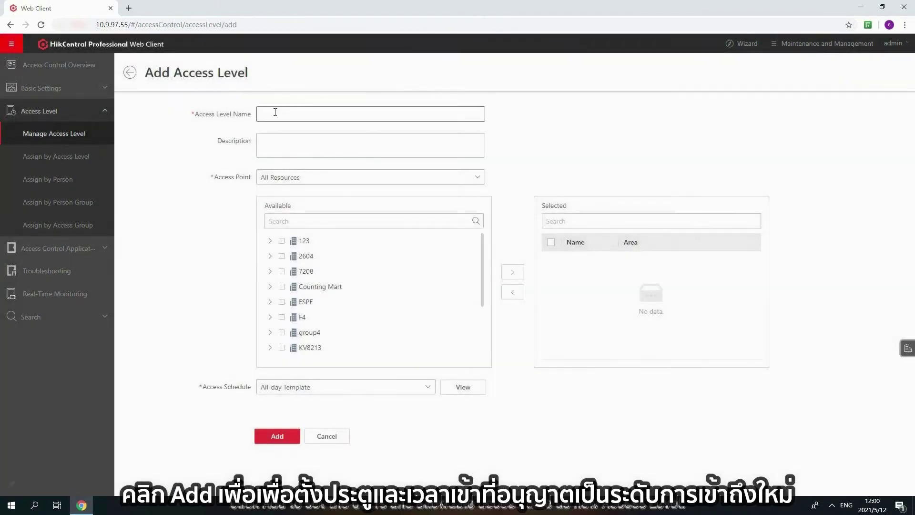
pyautogui.click(275, 112)
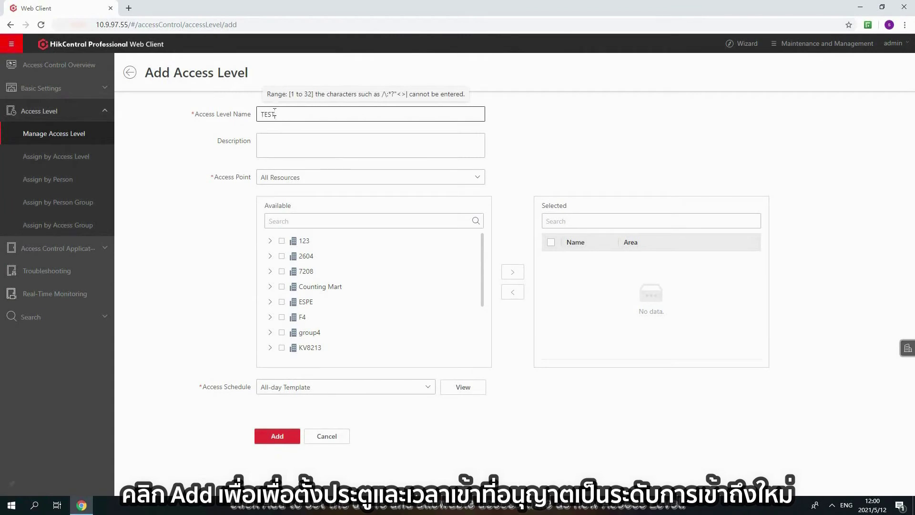
pyautogui.click(270, 256)
pyautogui.click(289, 272)
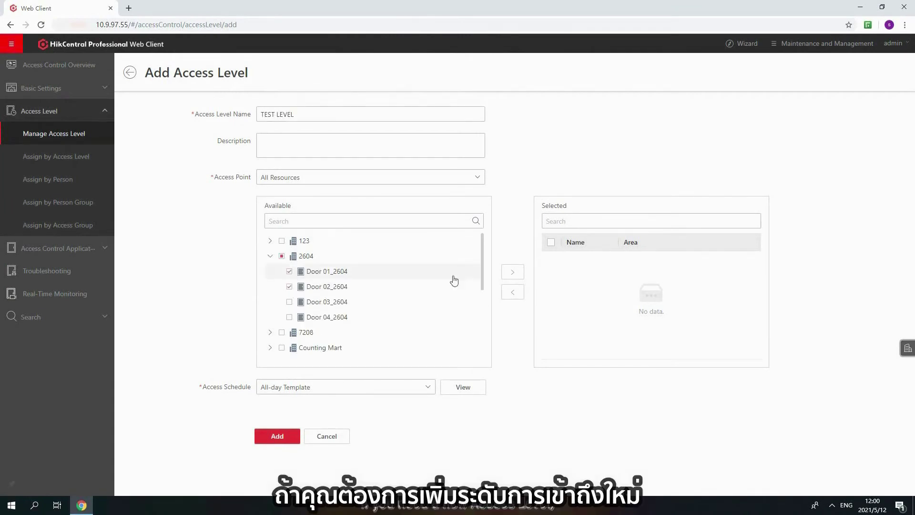
pyautogui.click(515, 273)
# - Create a TEST LEVEL schedule template allowing access daily from 00 to 22, and save the level
pyautogui.click(427, 387)
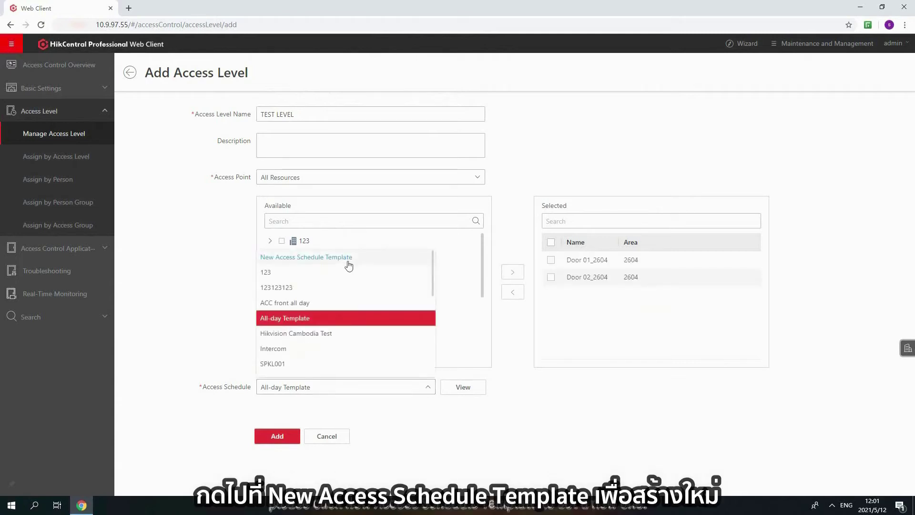
pyautogui.click(348, 265)
pyautogui.click(603, 89)
pyautogui.write('TEST LEVEL')
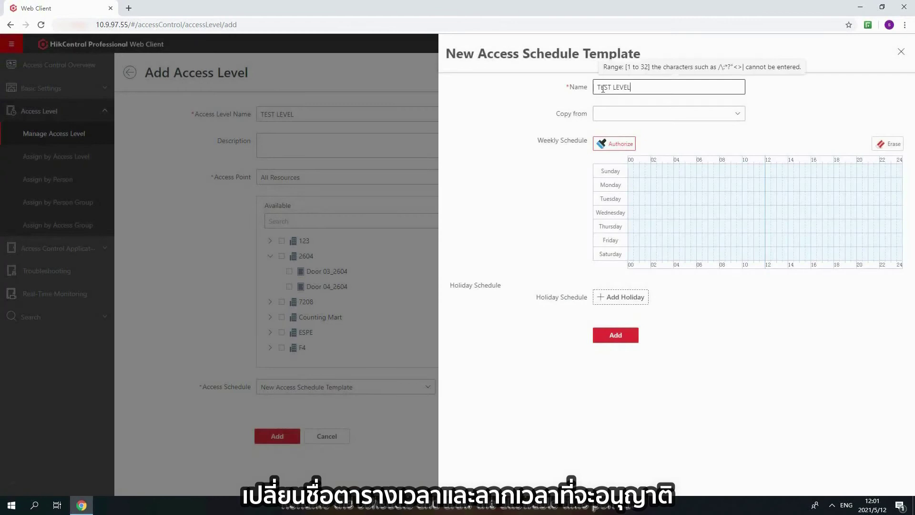
pyautogui.moveTo(631, 170); pyautogui.dragTo(740, 283)
pyautogui.click(631, 340)
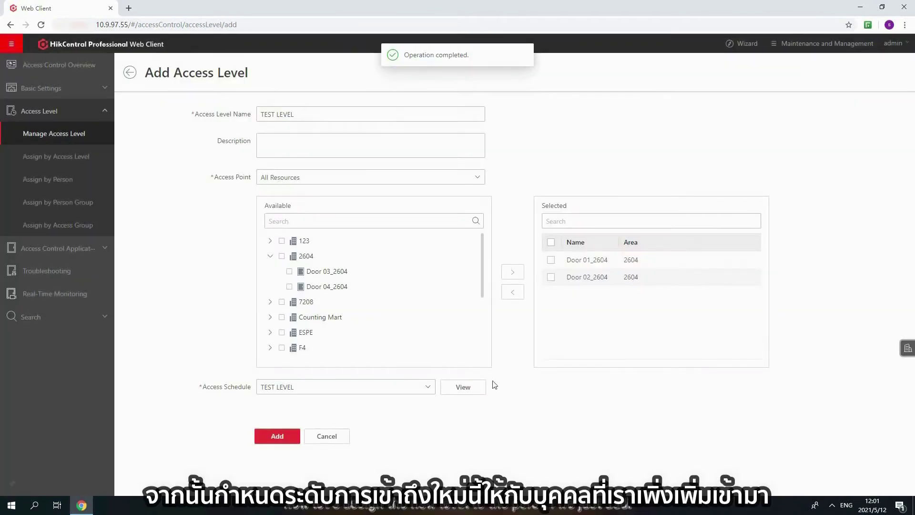
pyautogui.moveTo(467, 386)
pyautogui.click(296, 435)
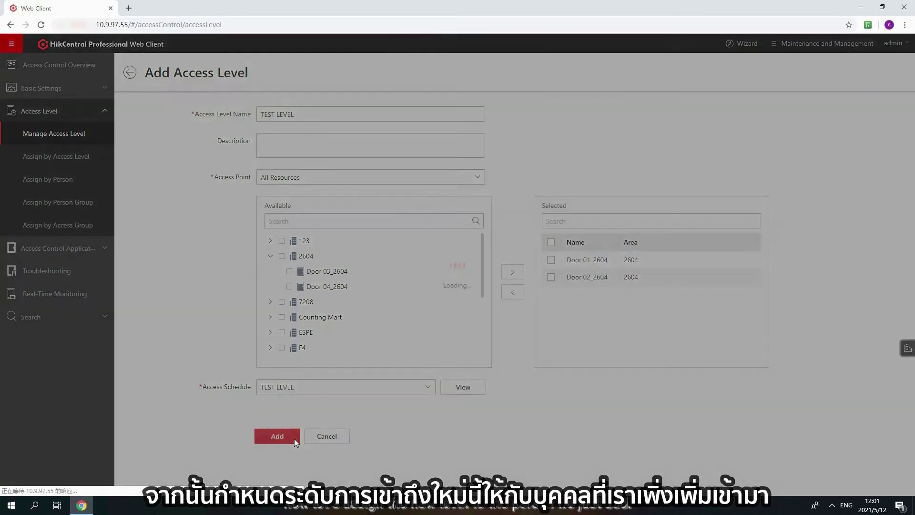
pyautogui.click(88, 158)
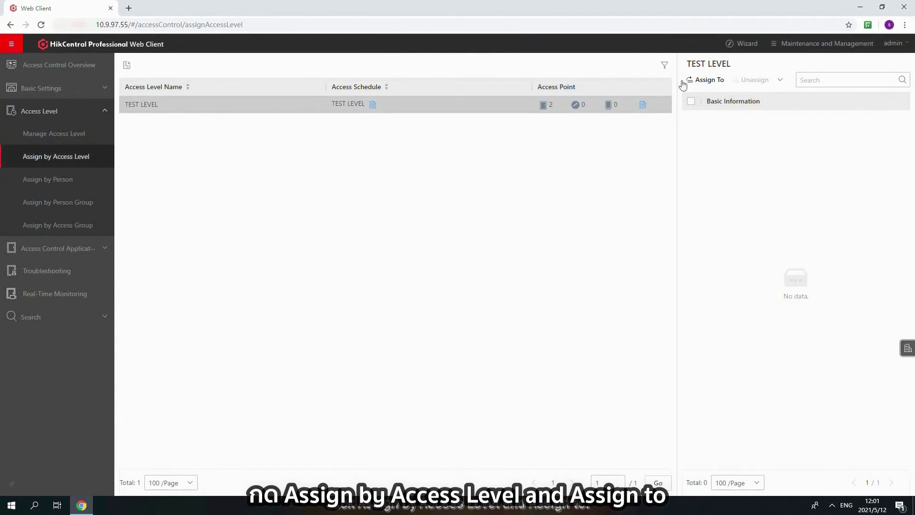
# - Assign the HIK STAFF member to TEST LEVEL and apply the access level settings
pyautogui.click(683, 81)
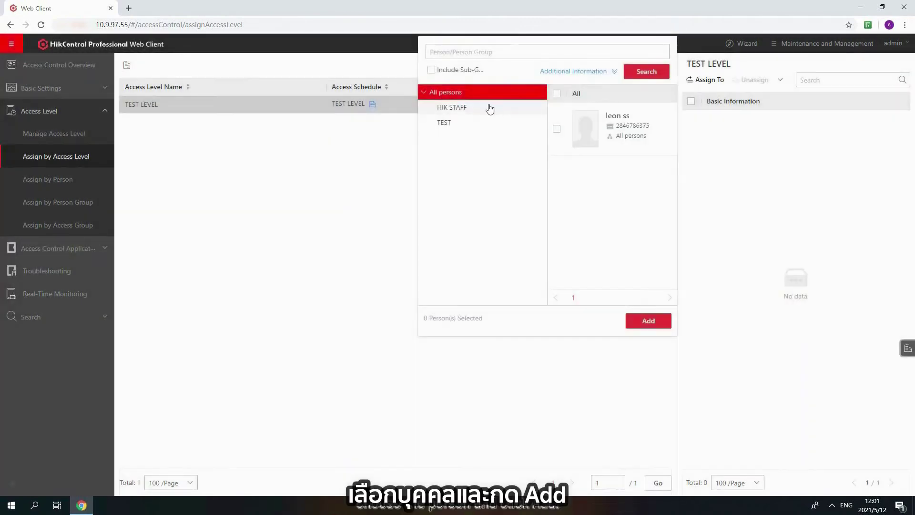
pyautogui.click(491, 107)
pyautogui.click(557, 129)
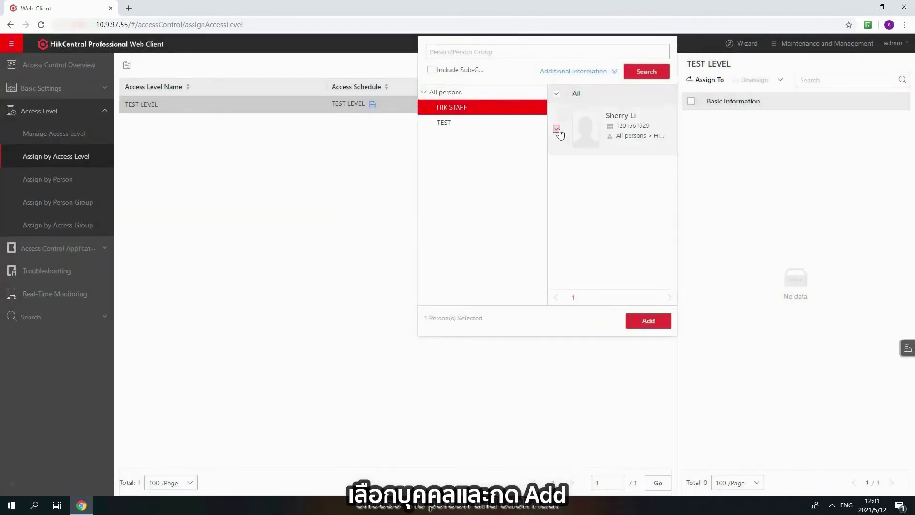
pyautogui.click(634, 320)
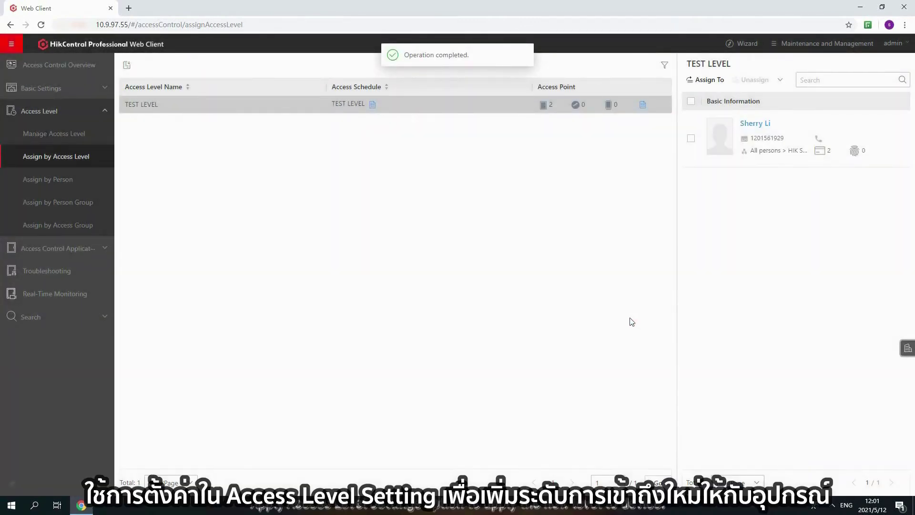
pyautogui.click(126, 64)
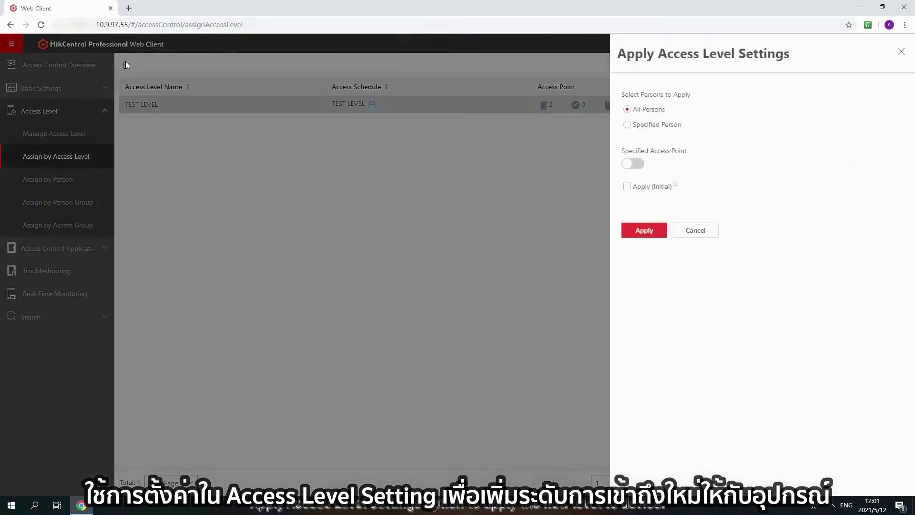
pyautogui.click(633, 230)
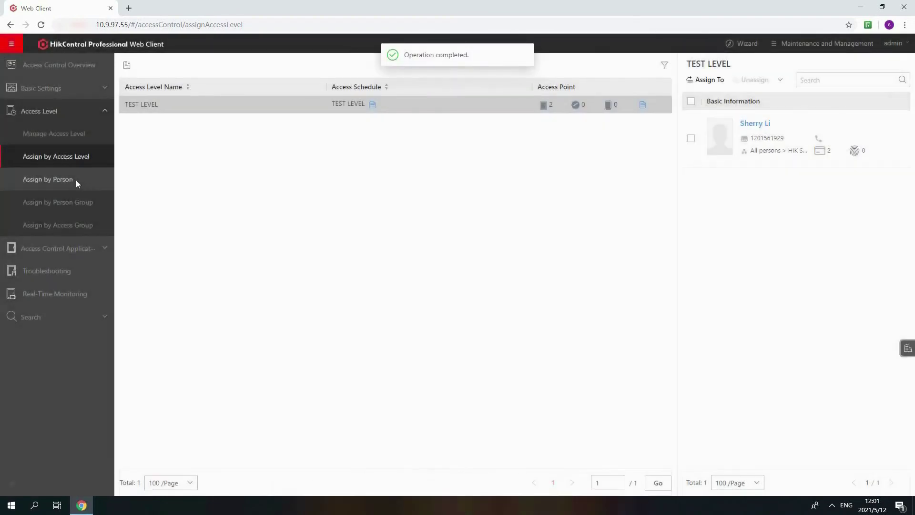
# - Switch the assignment view to Assign by Person, then Assign by Person Group
pyautogui.click(76, 179)
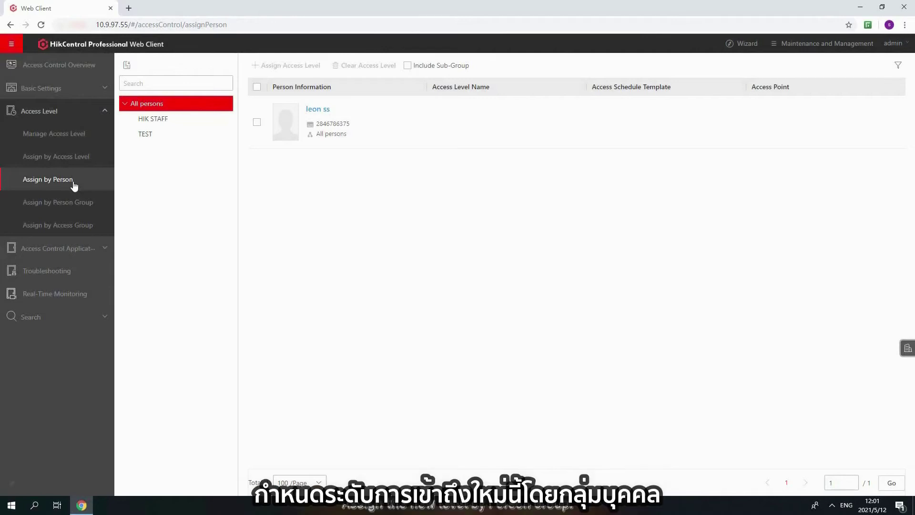
pyautogui.click(65, 204)
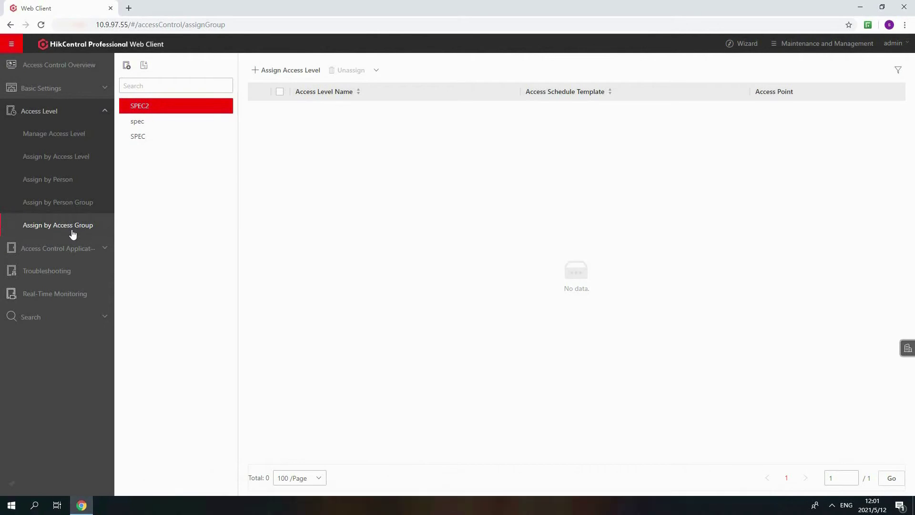
# - In Troubleshooting, review persons with no card configured and the device status table
pyautogui.click(66, 272)
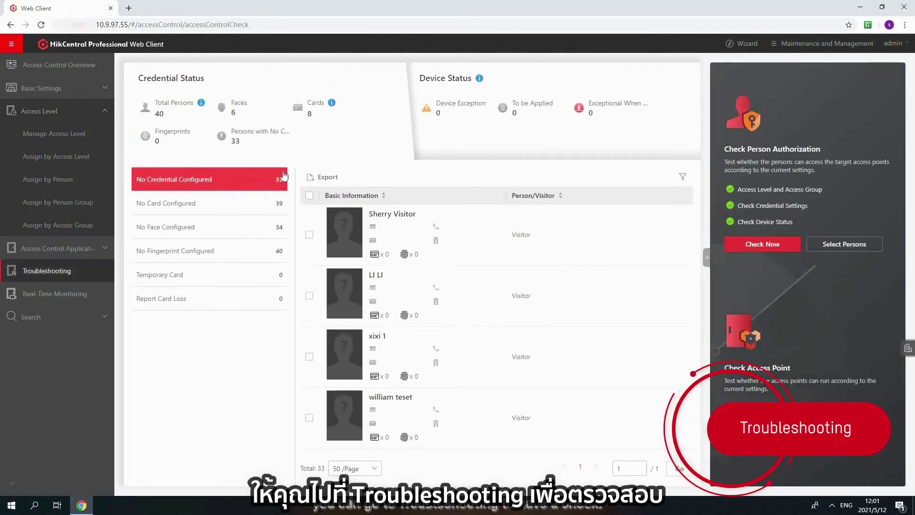
pyautogui.click(205, 207)
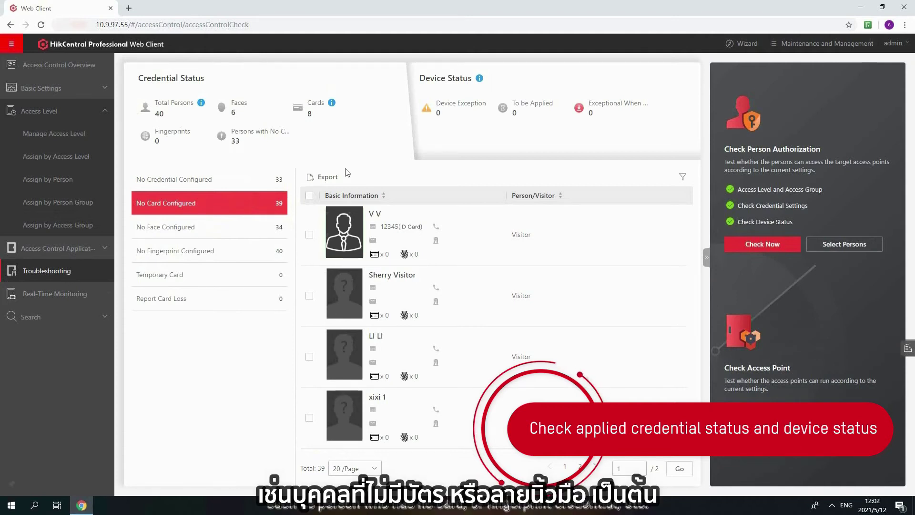
pyautogui.click(445, 145)
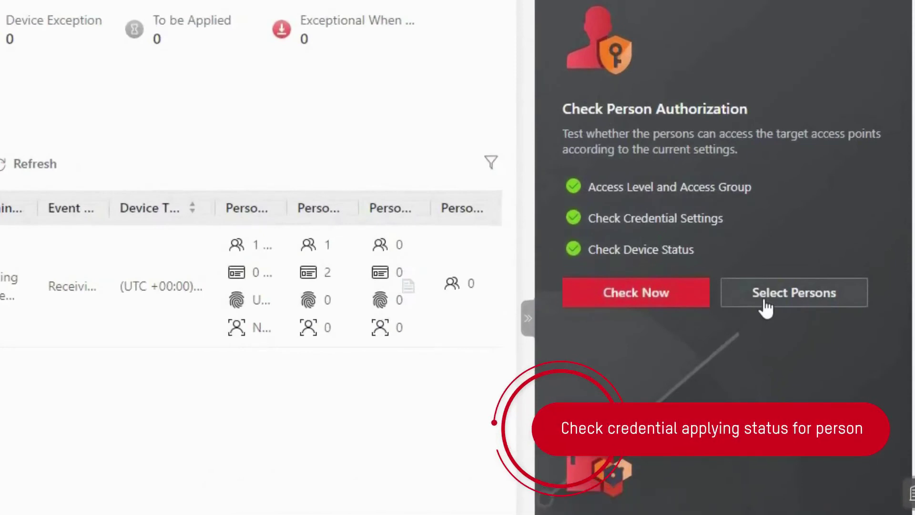
# - Check authorization for a HIK STAFF person and view the one succeeded application
pyautogui.click(766, 309)
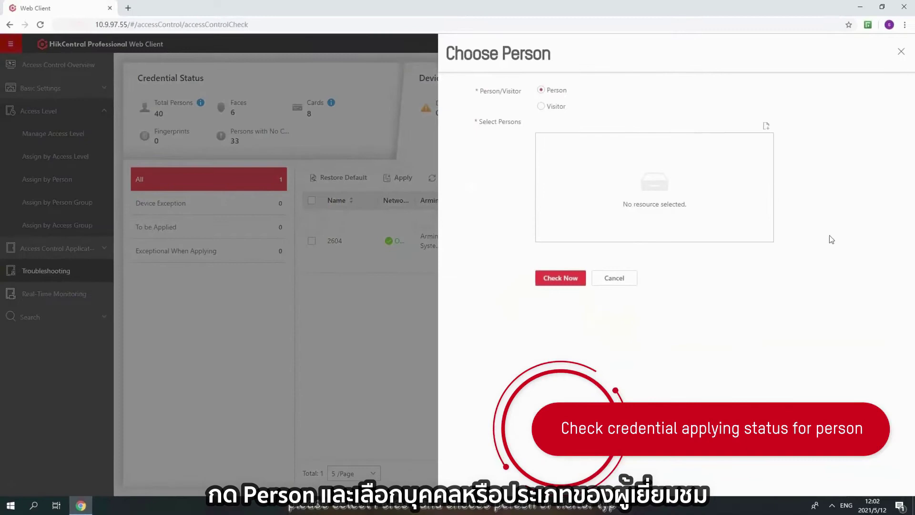
pyautogui.click(766, 126)
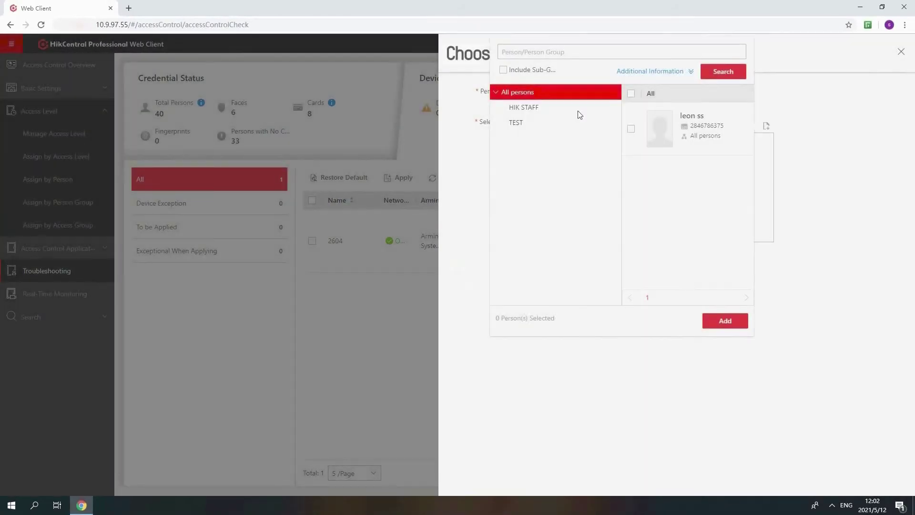
pyautogui.click(577, 111)
pyautogui.click(631, 129)
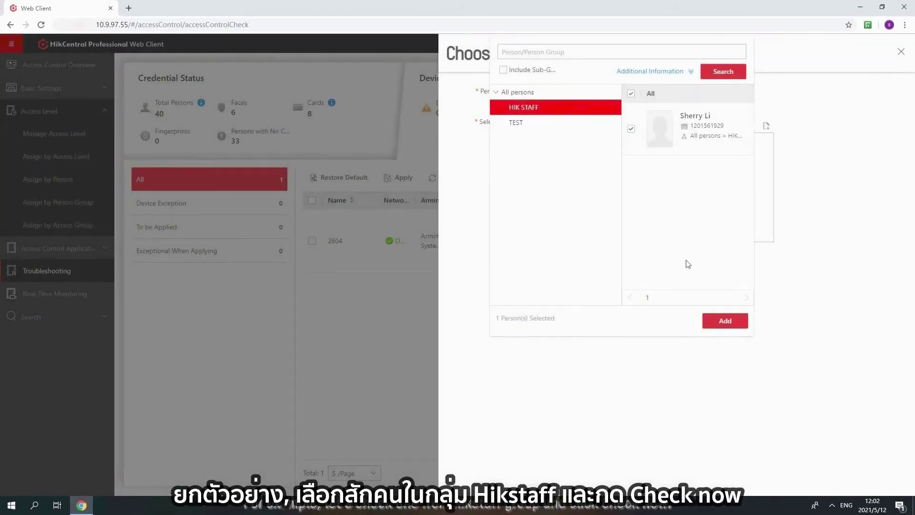
pyautogui.click(723, 321)
pyautogui.click(563, 287)
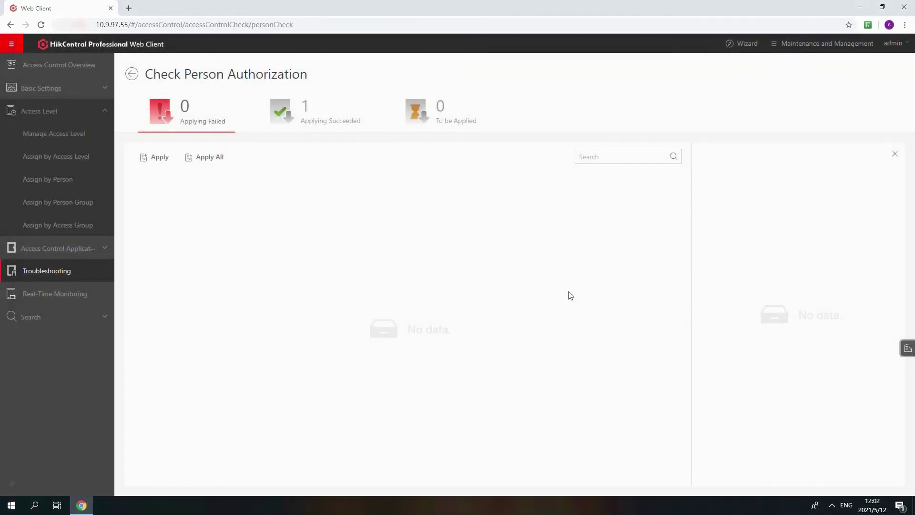
pyautogui.click(334, 119)
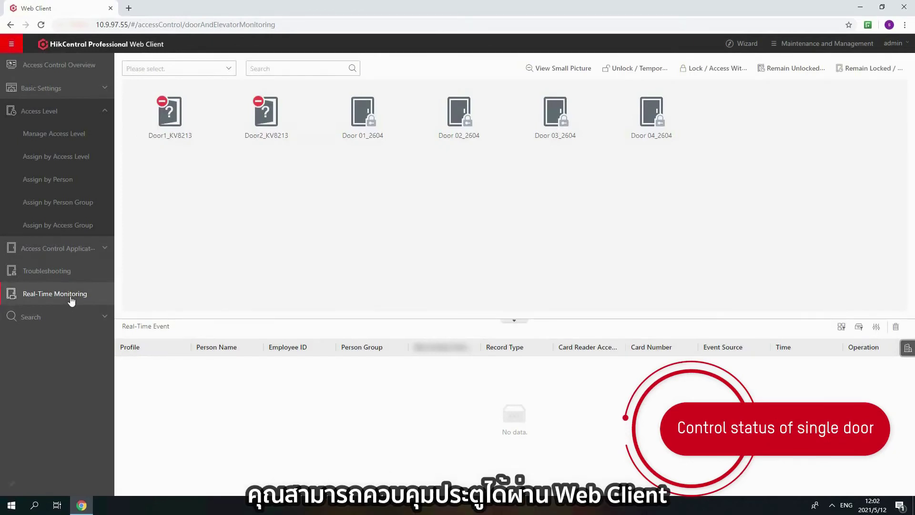
# - Remotely unlock Door 01_2604, then unlock all access points and confirm
pyautogui.click(363, 114)
pyautogui.click(432, 102)
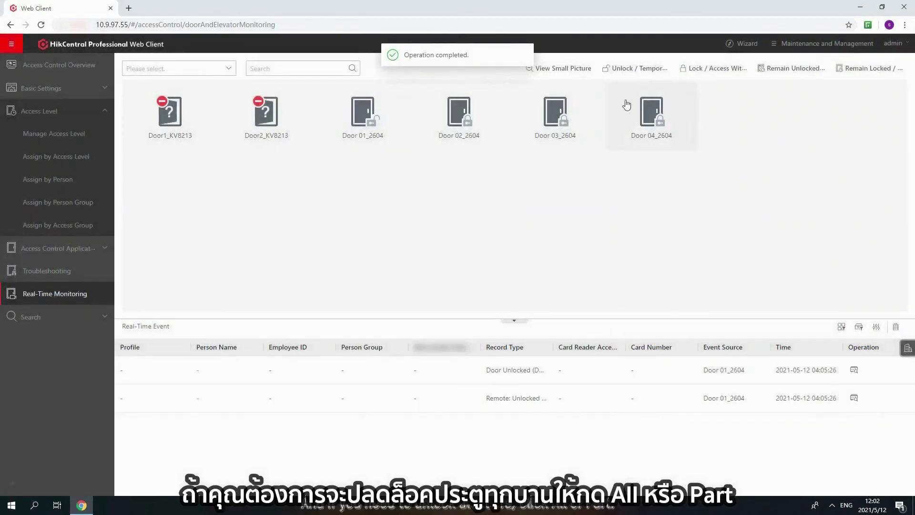
pyautogui.click(625, 71)
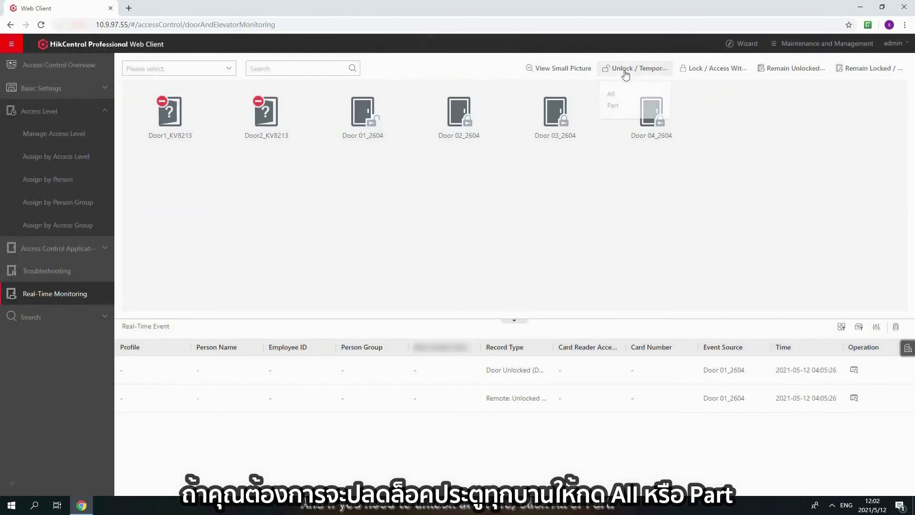
pyautogui.click(611, 98)
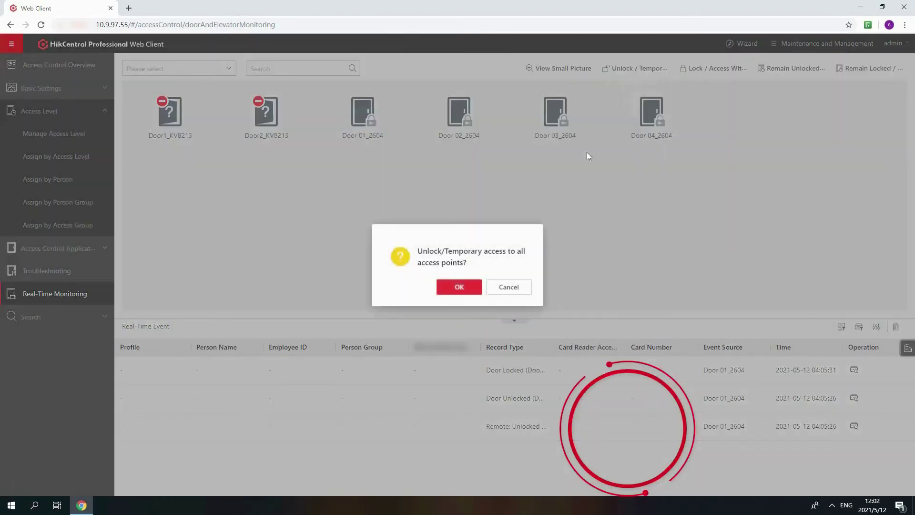
pyautogui.click(458, 287)
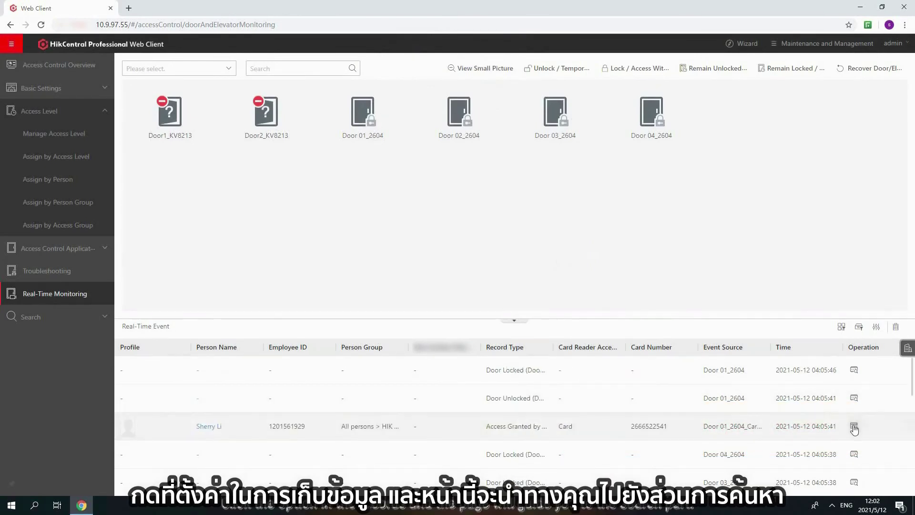
# - Export the Door 01_2604 card access record as an Excel file and open it
pyautogui.click(855, 427)
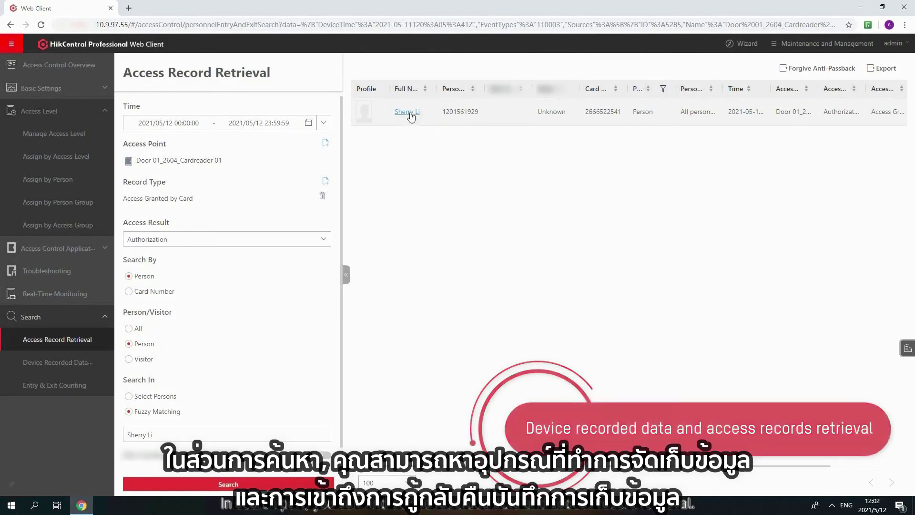
pyautogui.click(880, 69)
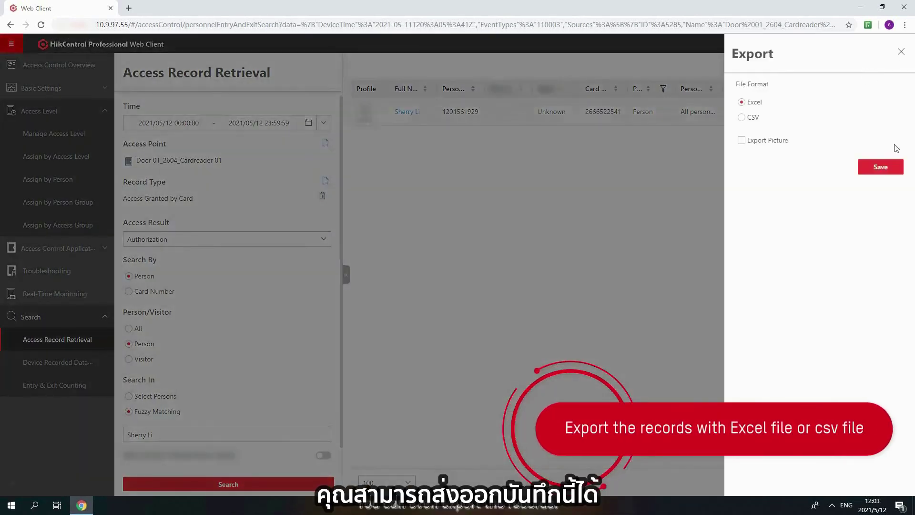
pyautogui.click(890, 169)
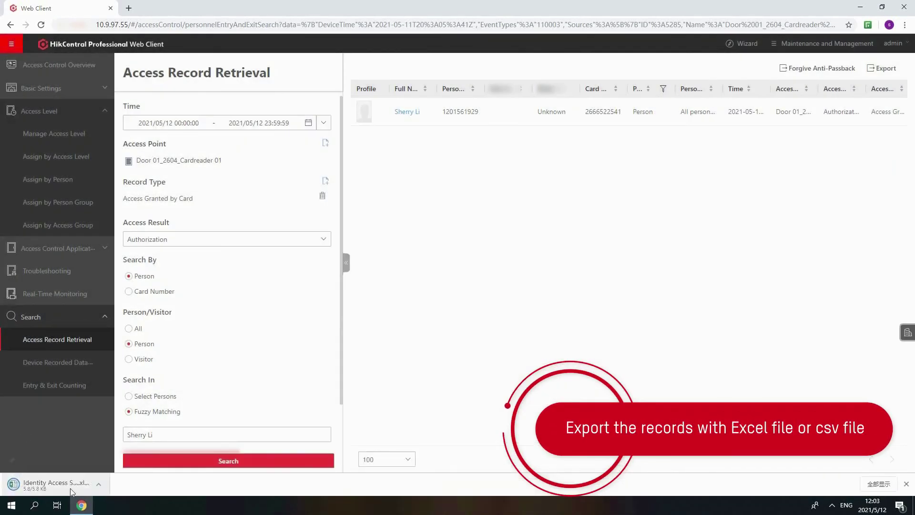
pyautogui.click(72, 488)
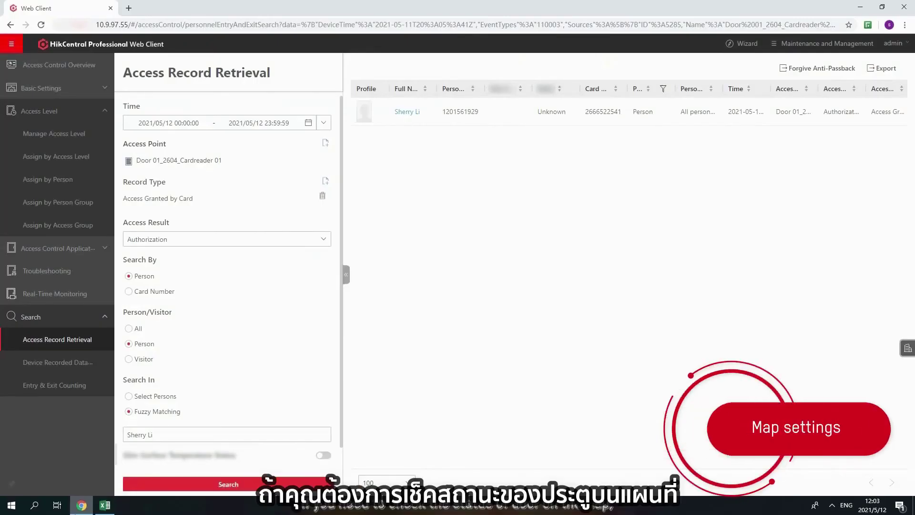
# - Go to the Map Settings page from the module menu
pyautogui.click(11, 44)
pyautogui.scroll(-10, 58, 334)
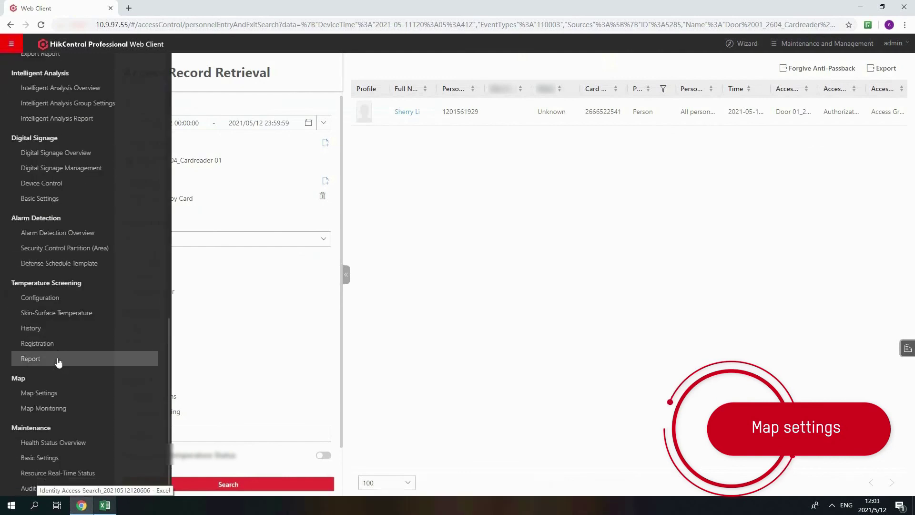
pyautogui.click(55, 395)
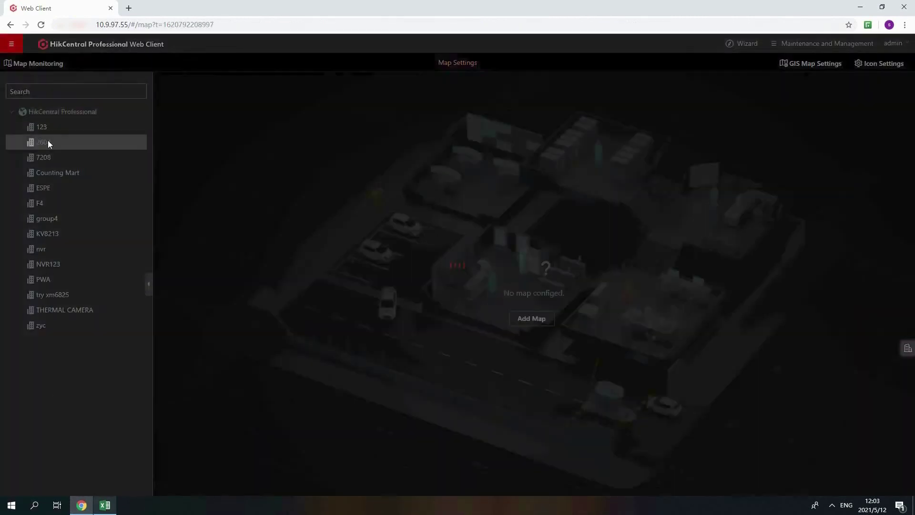
# - Add the store-layout-example image as the map for area 2604
pyautogui.click(517, 317)
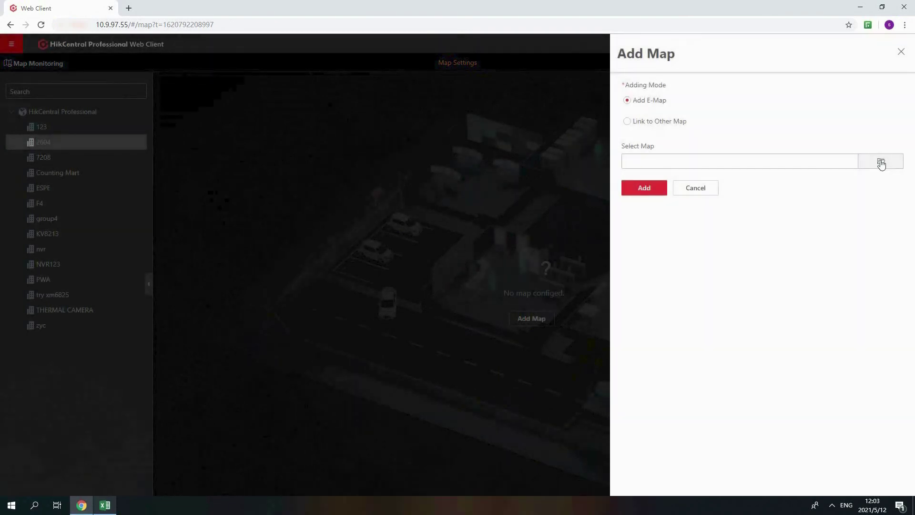
pyautogui.click(881, 162)
pyautogui.click(664, 431)
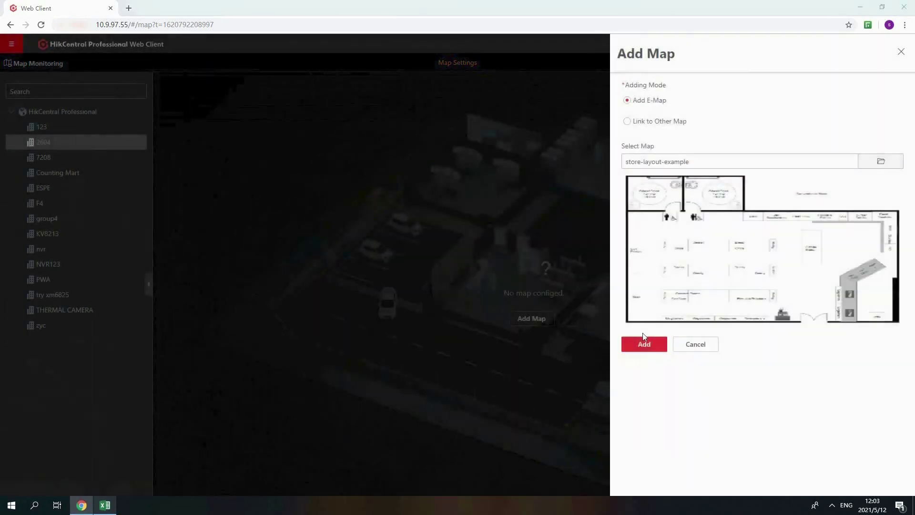
pyautogui.click(643, 339)
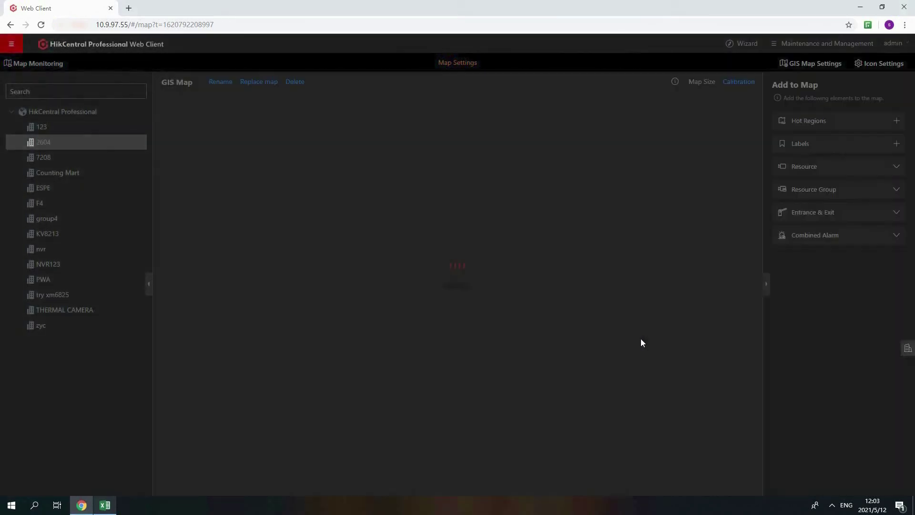
pyautogui.click(810, 166)
# - Place Door 01_2604 near the drinks and Door 02_2604 near the entrance on the map
pyautogui.click(831, 188)
pyautogui.click(829, 236)
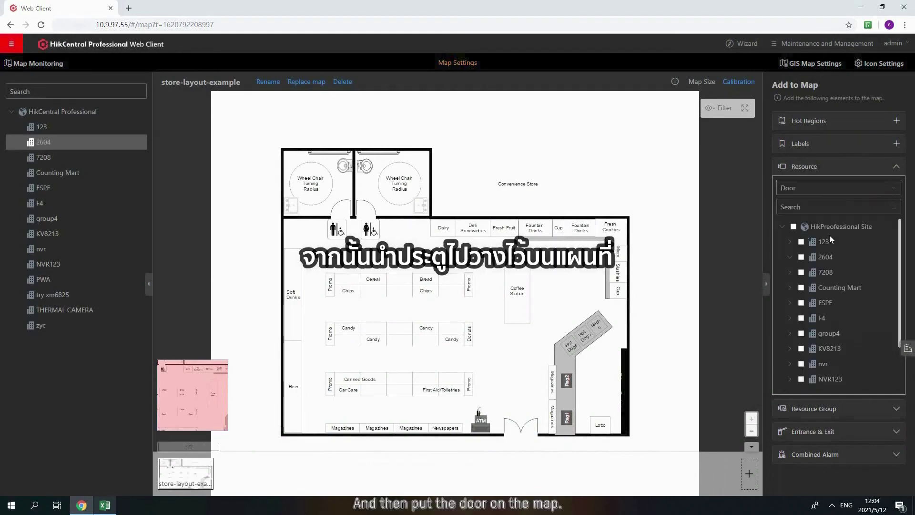
pyautogui.click(790, 258)
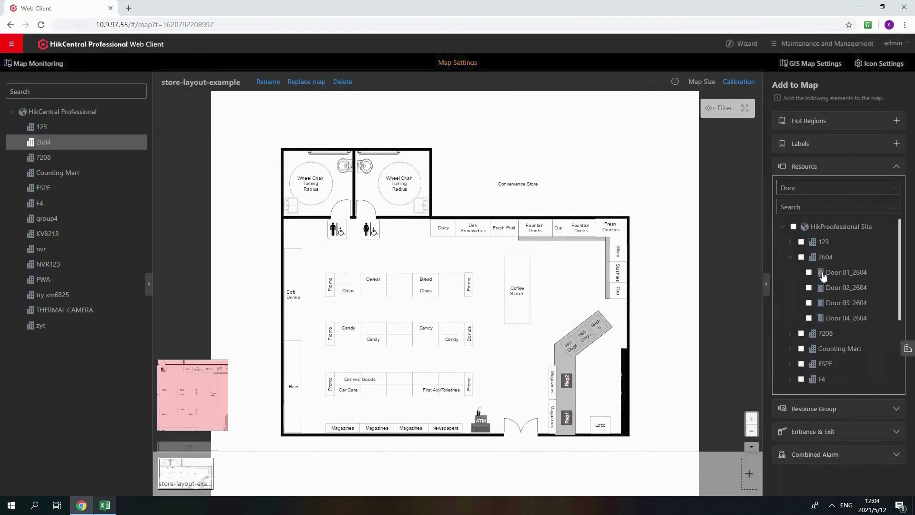
pyautogui.moveTo(579, 185); pyautogui.dragTo(578, 258)
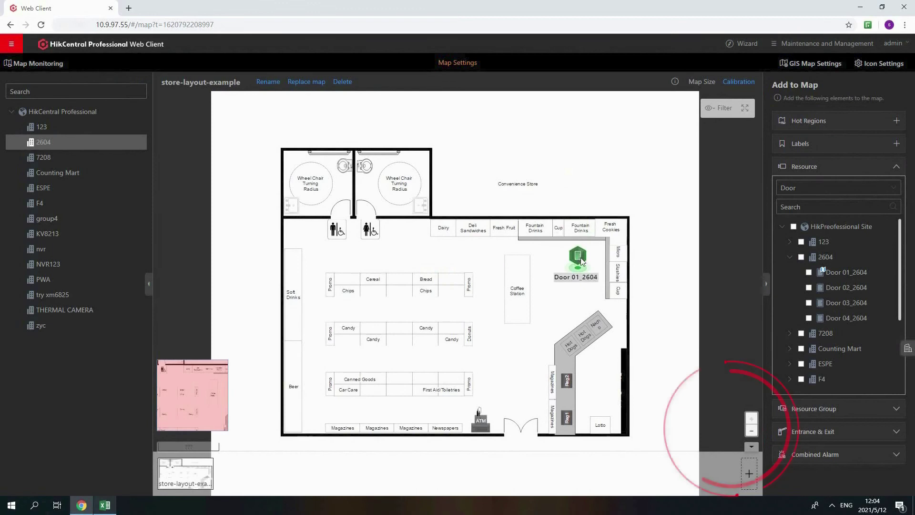
pyautogui.moveTo(816, 295); pyautogui.dragTo(522, 406)
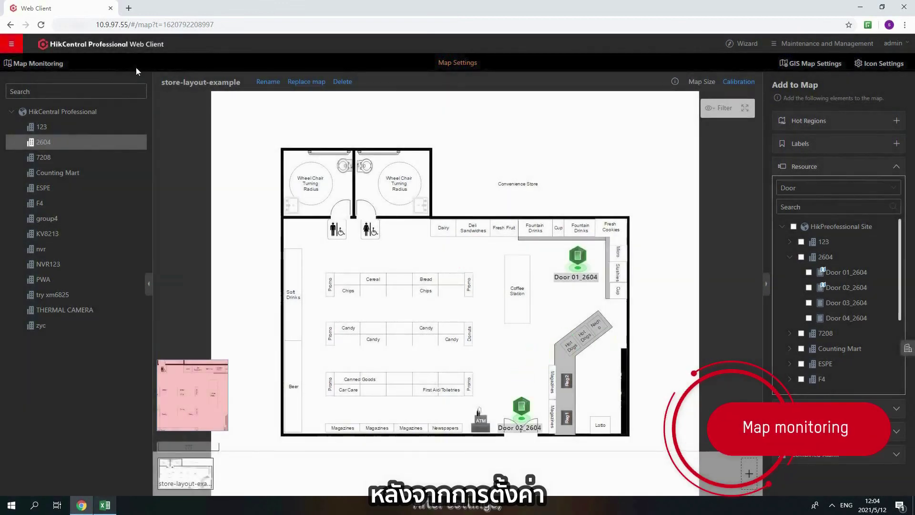
pyautogui.click(43, 67)
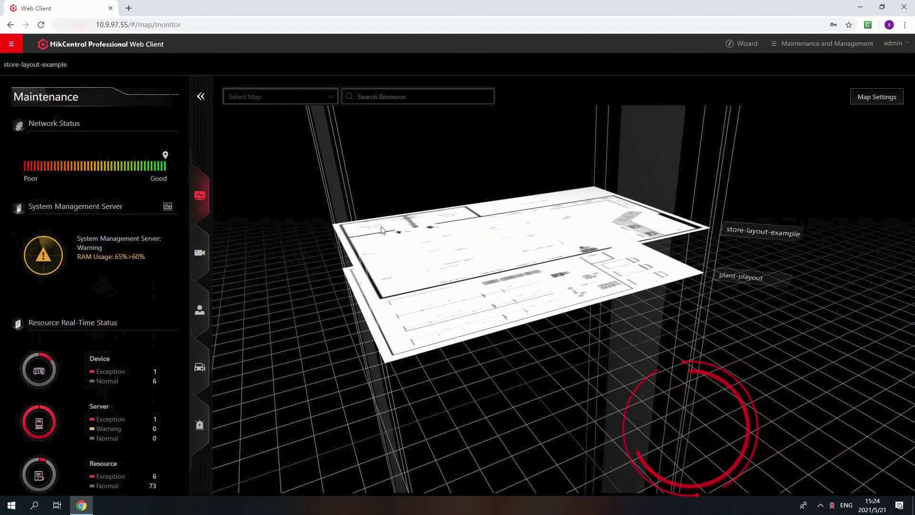
# - Open store-layout-example in 2D and unlock Door 01_2604 from its map icon
pyautogui.click(401, 252)
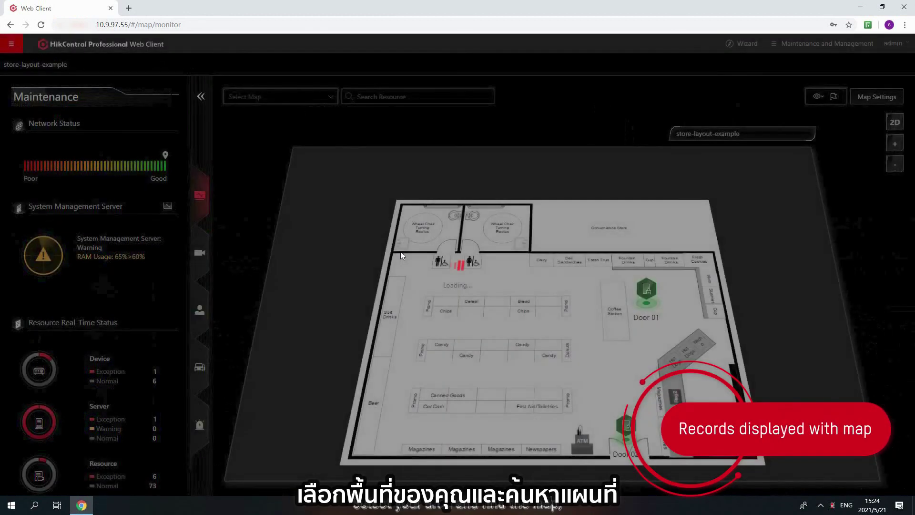
pyautogui.click(895, 122)
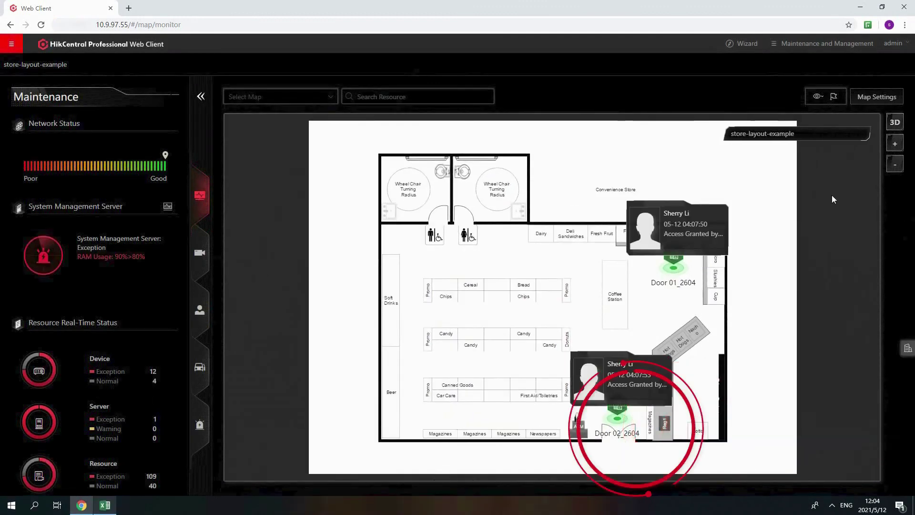
pyautogui.click(679, 268)
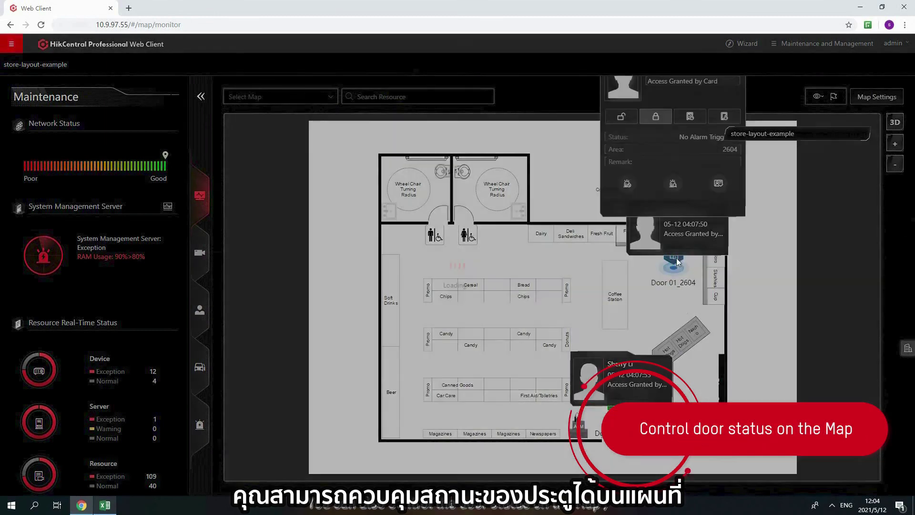
pyautogui.click(622, 116)
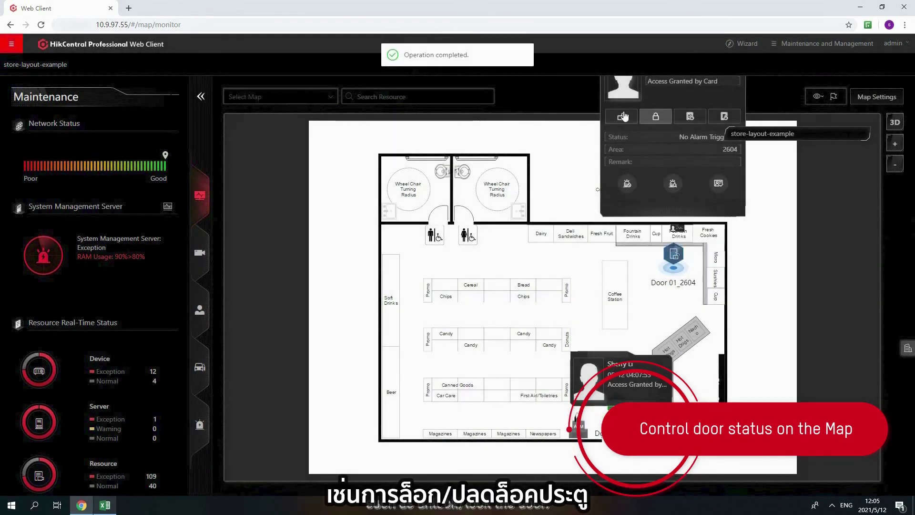